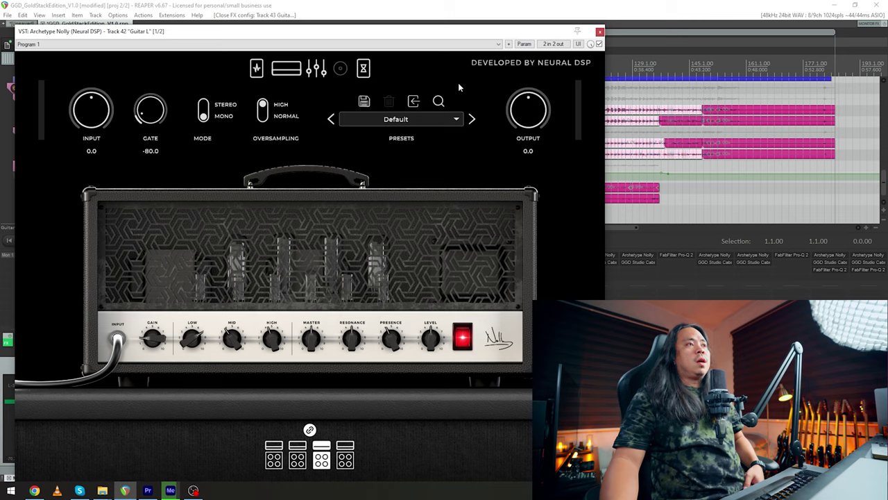
# Step: Look through the Archetype Nolly cabinet, delay and reverb, stompbox and amp sections on the Guitar L track
pyautogui.click(341, 69)
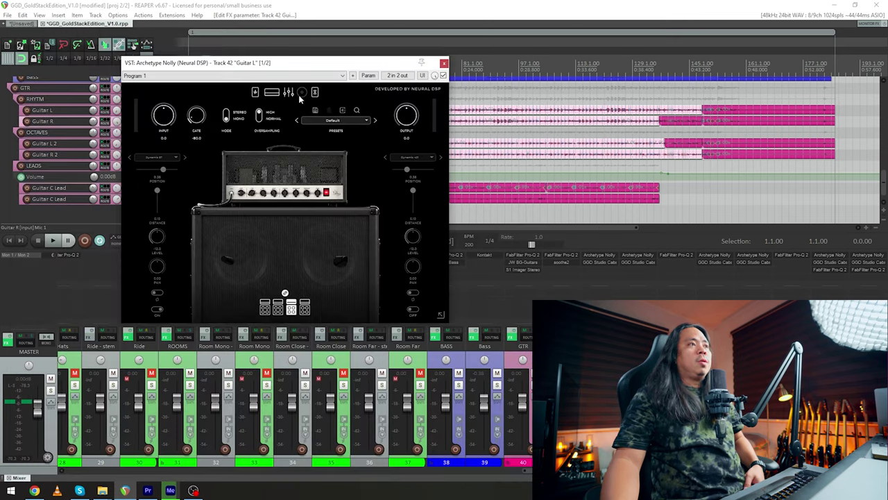
pyautogui.click(315, 92)
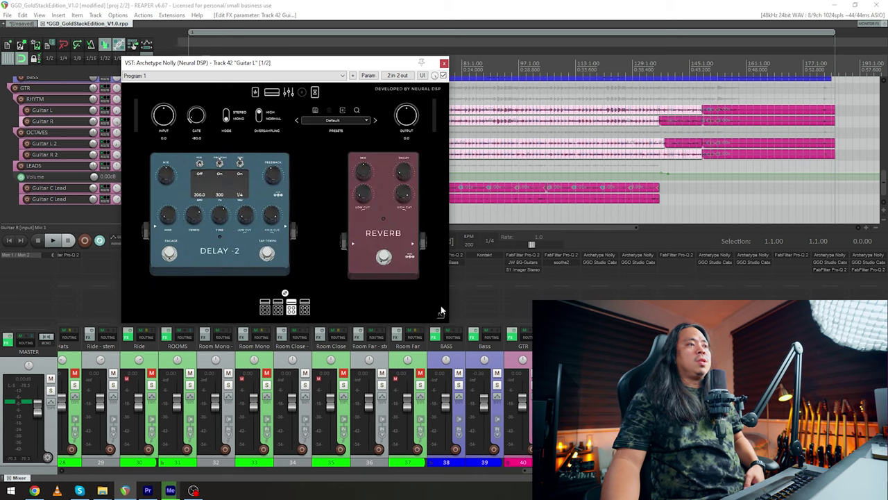
pyautogui.click(255, 94)
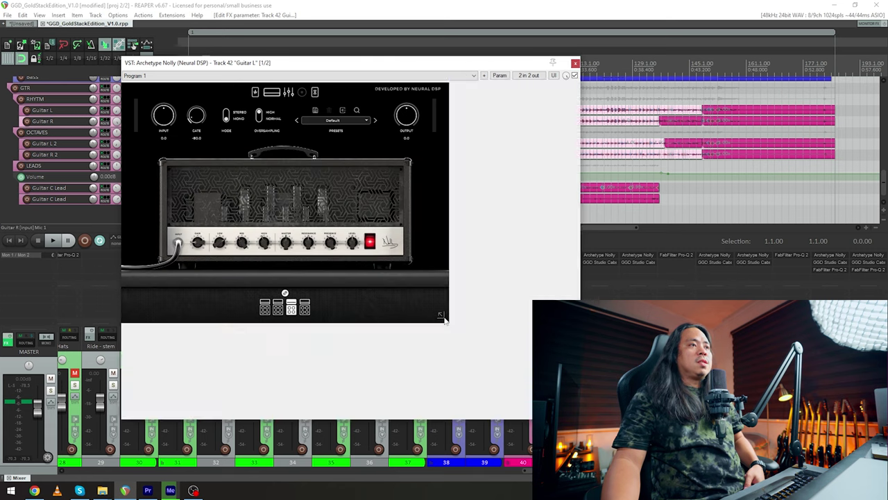
pyautogui.moveTo(445, 67); pyautogui.dragTo(529, 65)
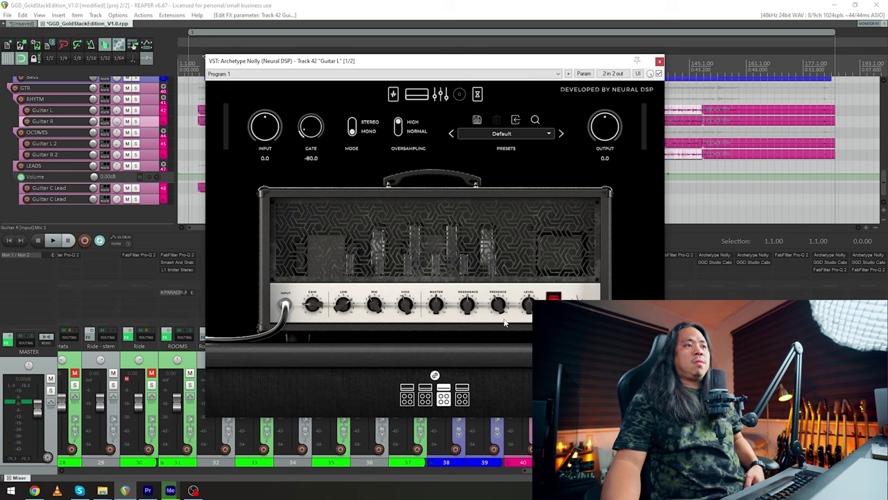
pyautogui.moveTo(517, 70); pyautogui.dragTo(452, 73)
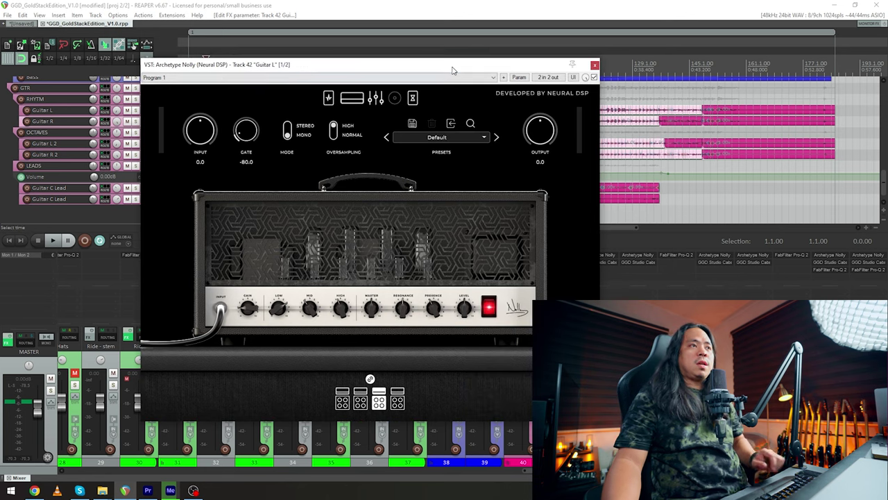
pyautogui.click(332, 98)
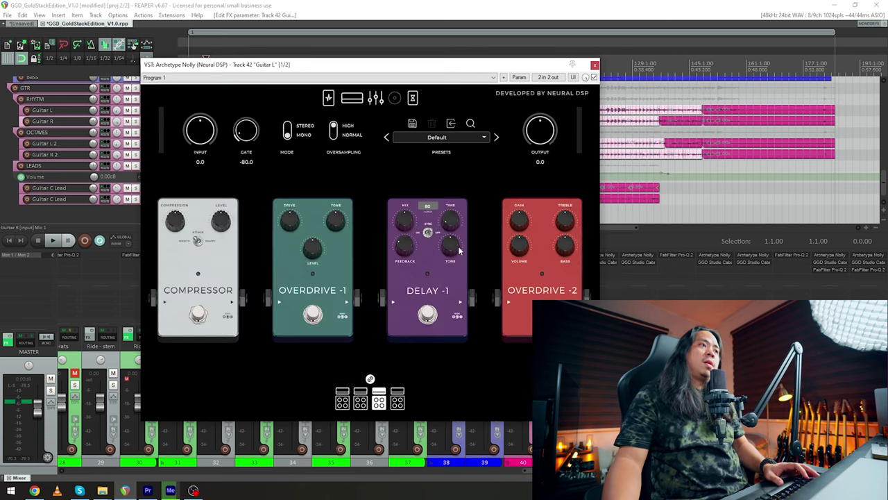
pyautogui.click(352, 98)
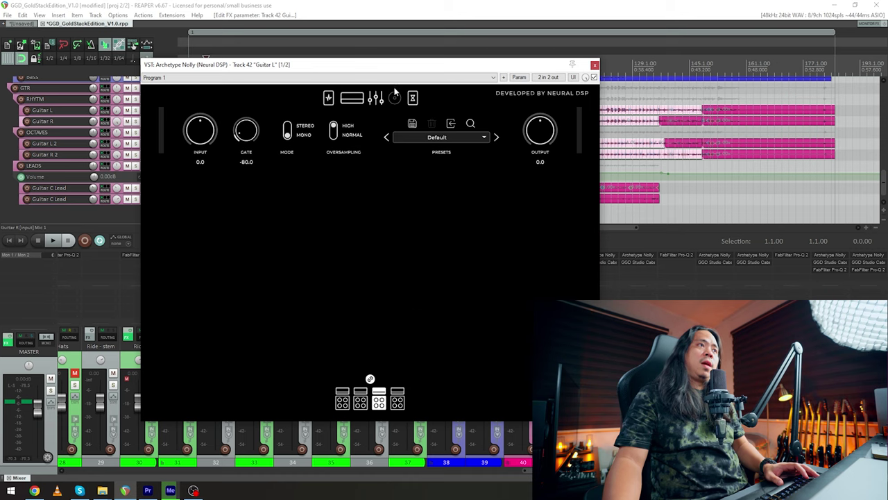
pyautogui.moveTo(439, 67); pyautogui.dragTo(347, 61)
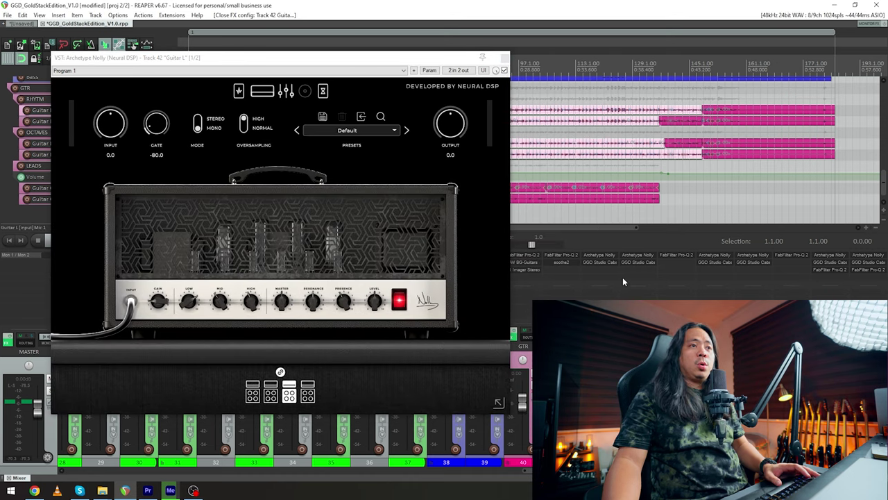
# Step: Open the GGD Goldstack cab plugin on Guitar L and inspect the first channel's cabinet and microphone choices
pyautogui.click(623, 277)
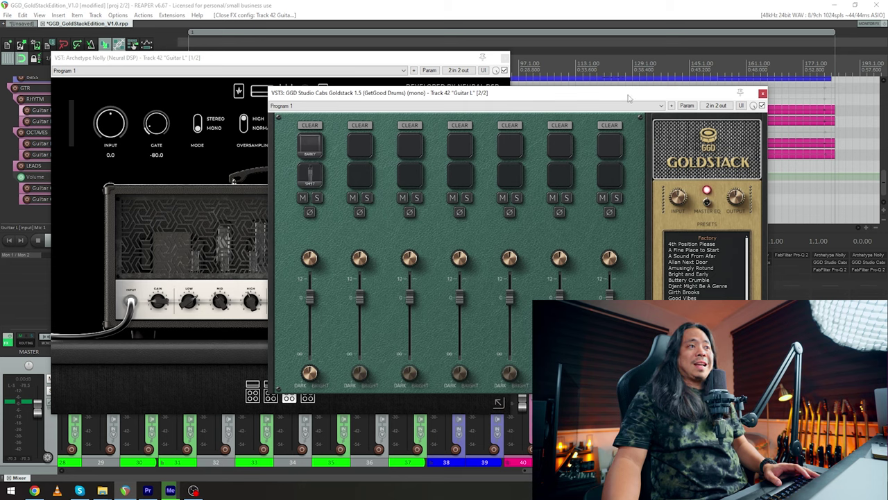
pyautogui.click(310, 146)
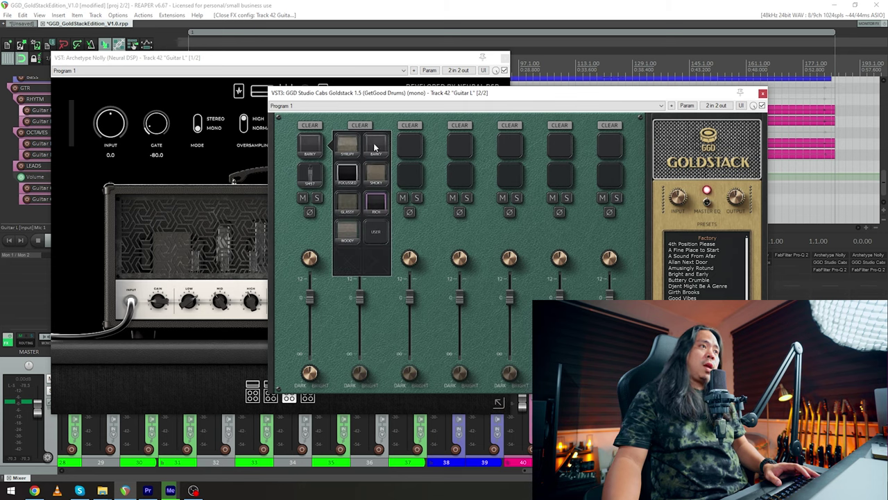
pyautogui.click(375, 145)
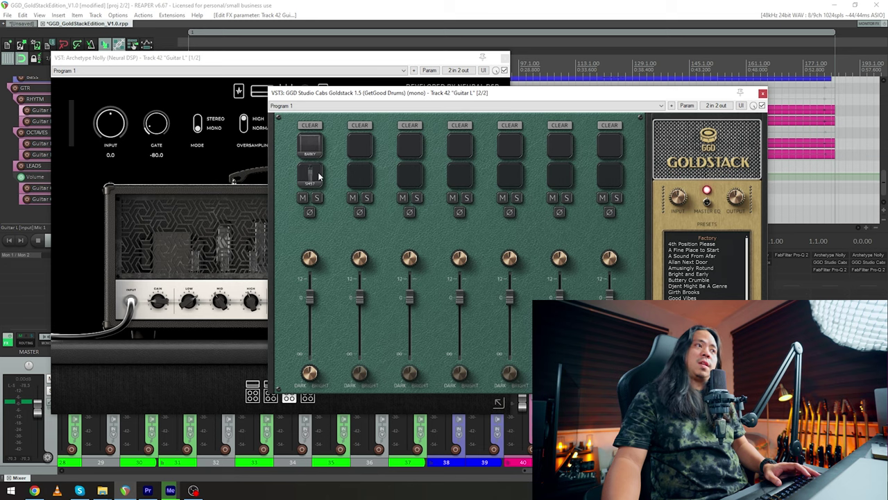
pyautogui.click(318, 176)
pyautogui.click(343, 177)
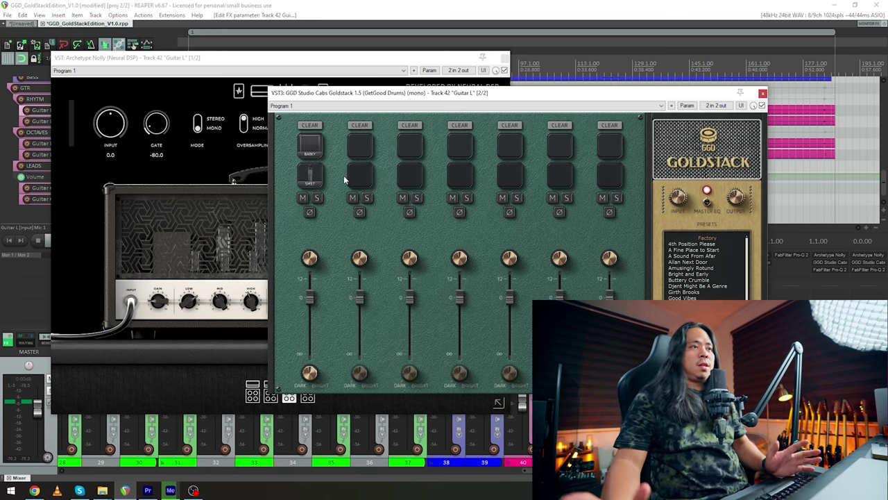
# Step: Solo the Guitar L track and play it back with its Goldstack cab plugin bypassed
pyautogui.moveTo(682, 93); pyautogui.dragTo(661, 340)
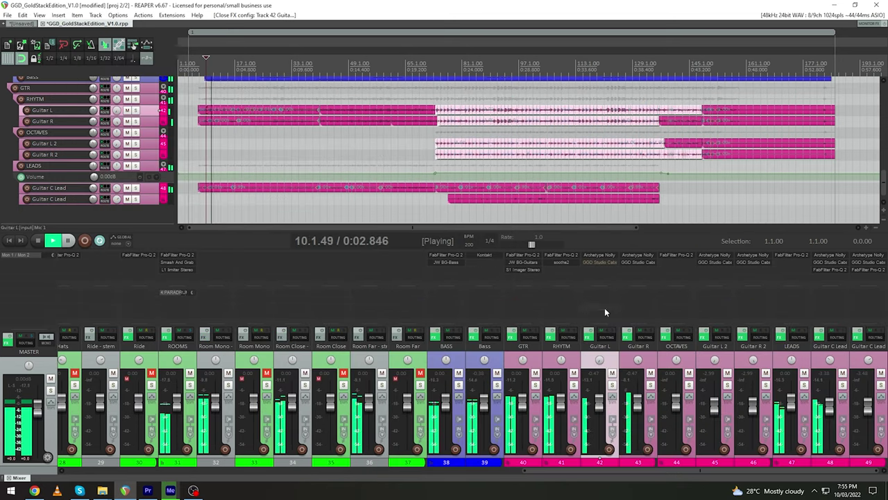
pyautogui.press('space')
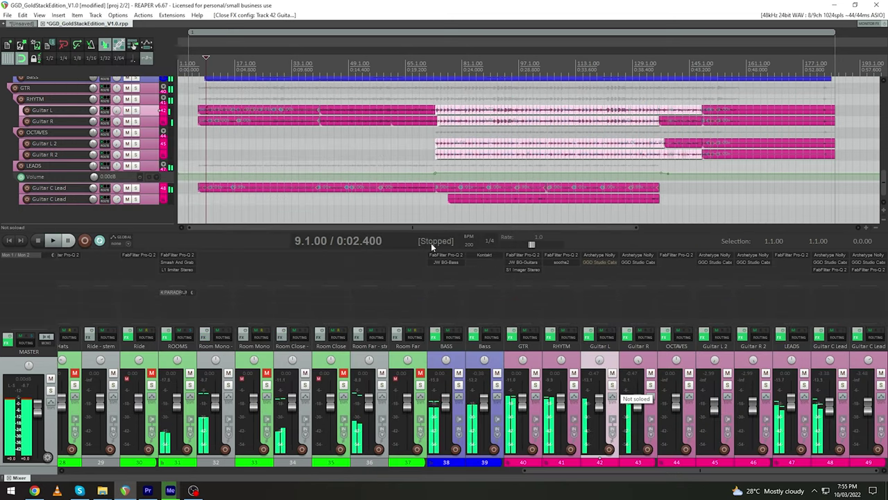
pyautogui.press('s')
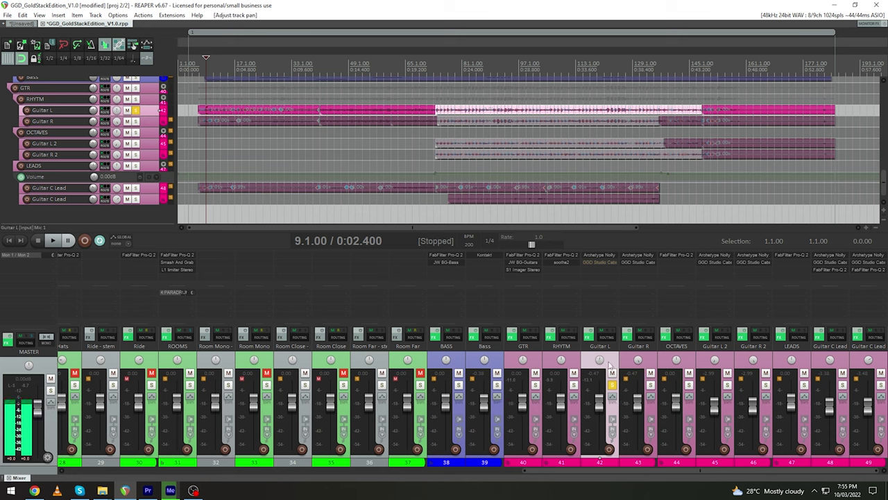
pyautogui.press('space')
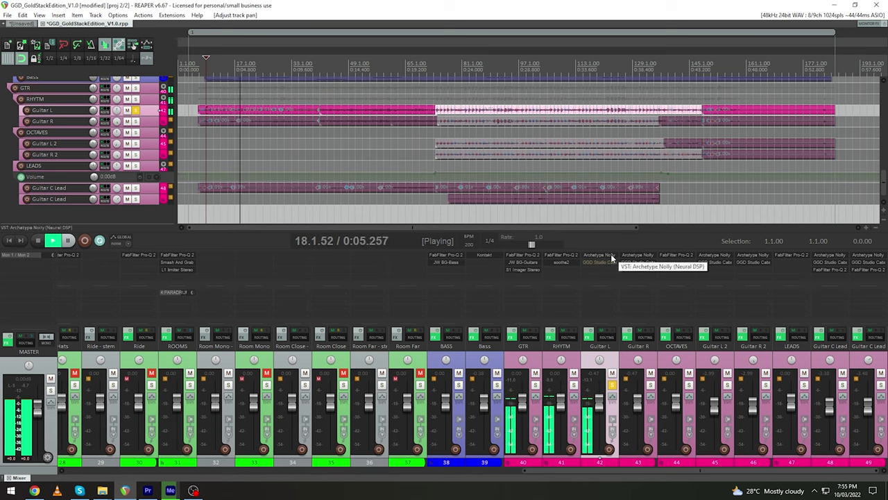
pyautogui.press('space')
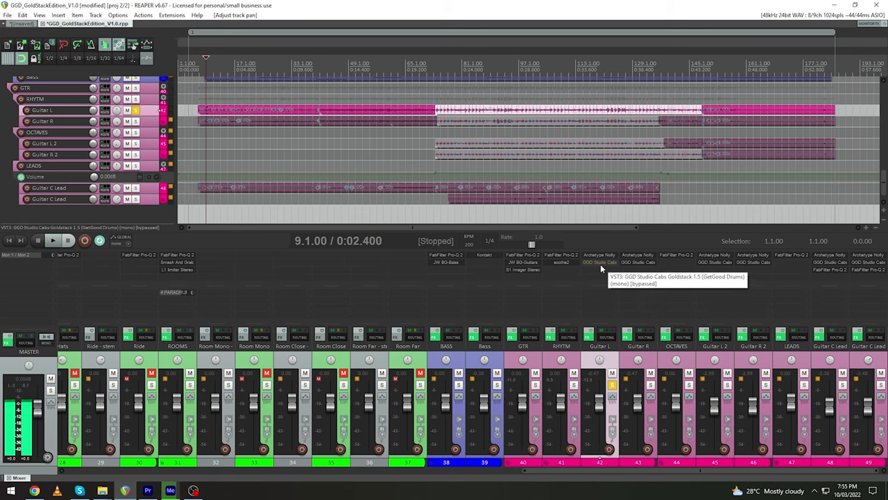
# Step: Re-enable the Goldstack cab plugin on Guitar L, show its window and audition the track through it
pyautogui.keyDown('shift'); pyautogui.click(601, 265); pyautogui.keyUp('shift')
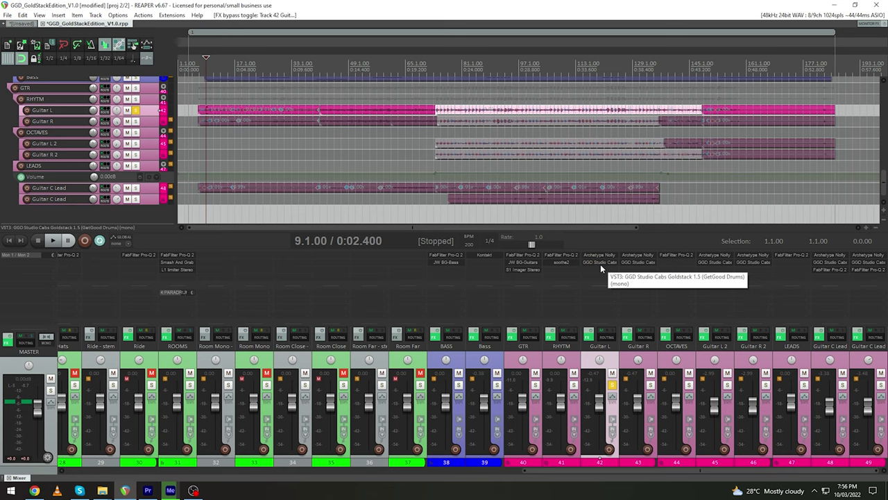
pyautogui.click(600, 264)
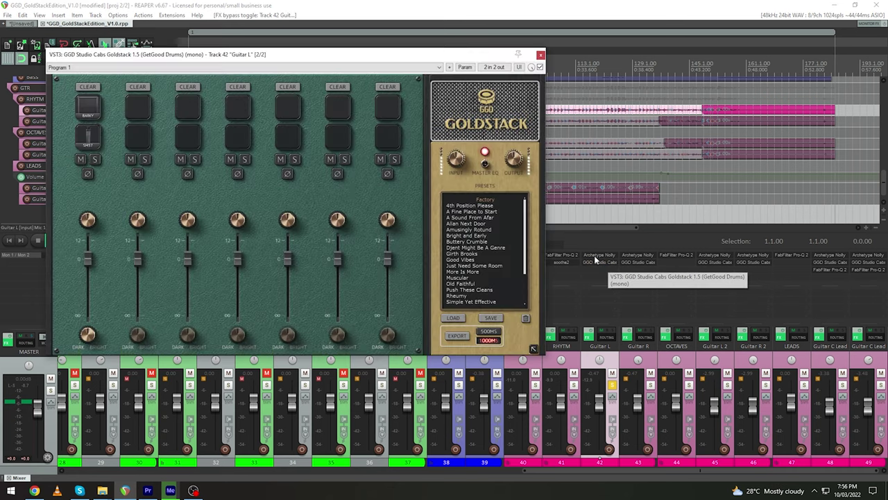
pyautogui.press('space')
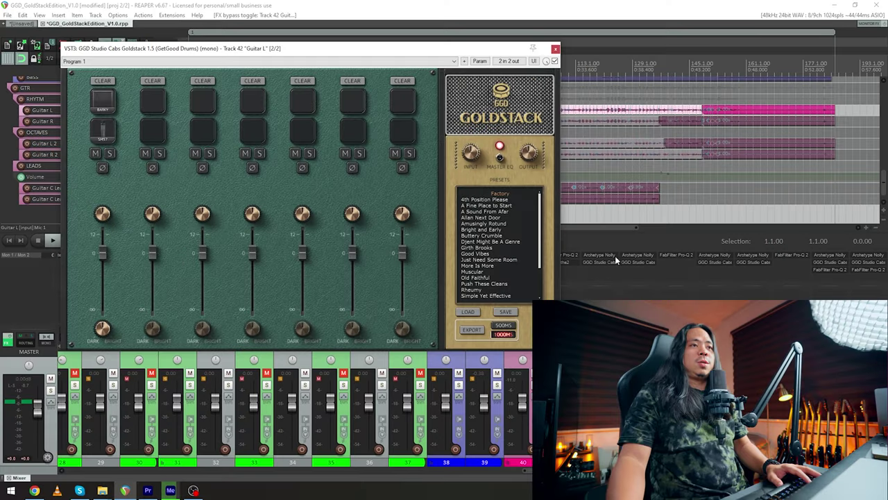
# Step: Inspect Guitar R's Archetype Nolly amp and the cabinet choices in its Goldstack plugin, comparing with Guitar L's window
pyautogui.click(638, 255)
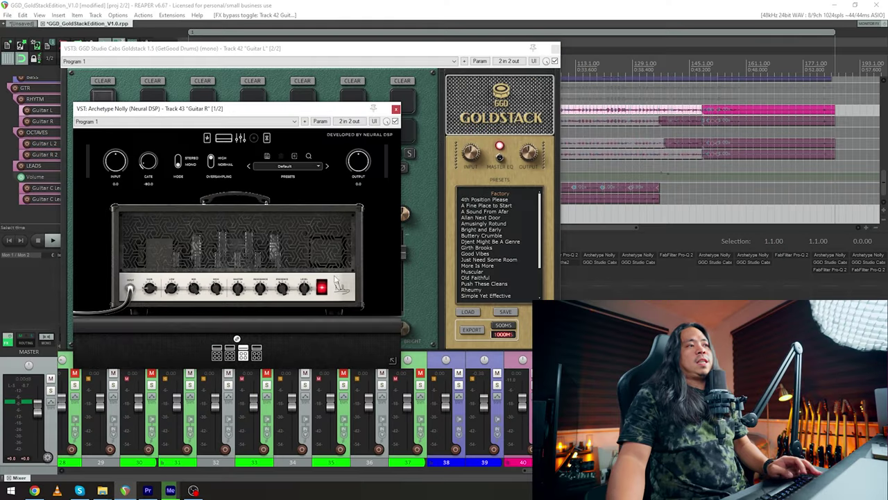
pyautogui.click(395, 109)
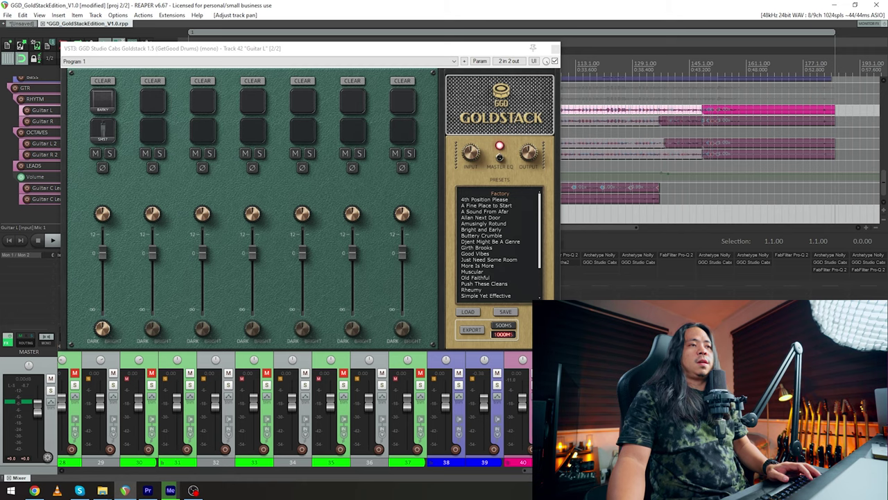
pyautogui.moveTo(414, 54); pyautogui.dragTo(393, 49)
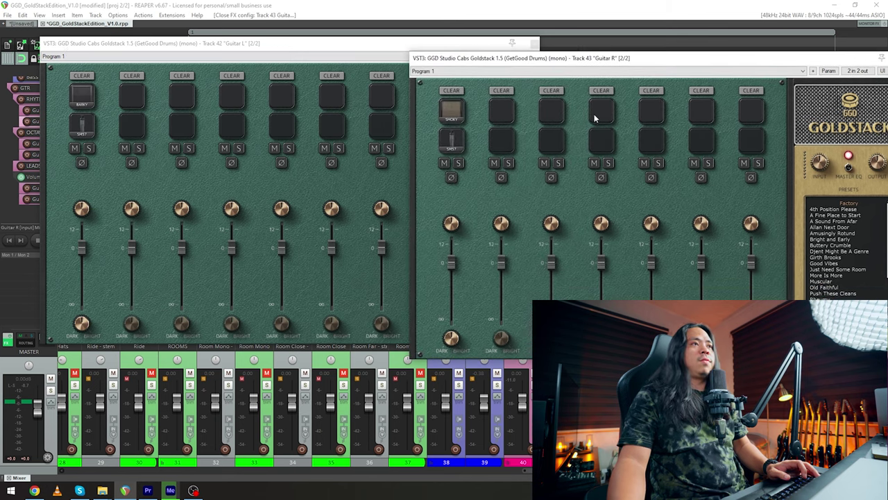
pyautogui.click(451, 110)
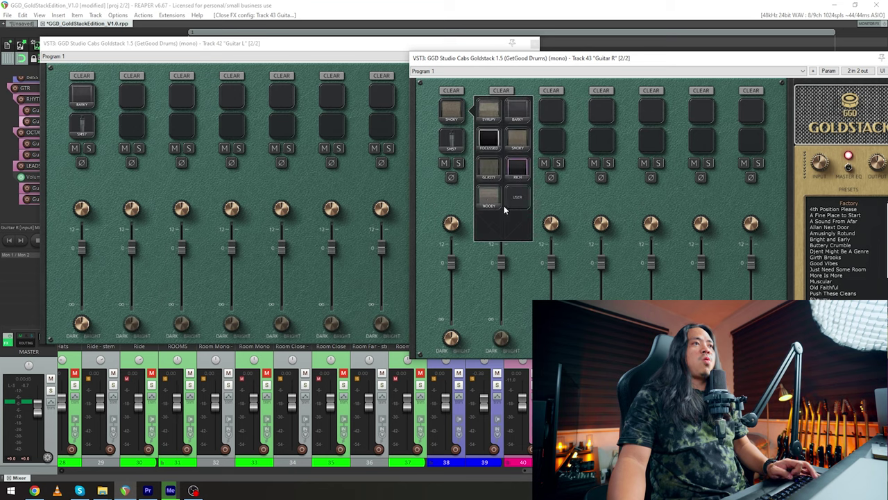
pyautogui.moveTo(787, 65); pyautogui.dragTo(548, 106)
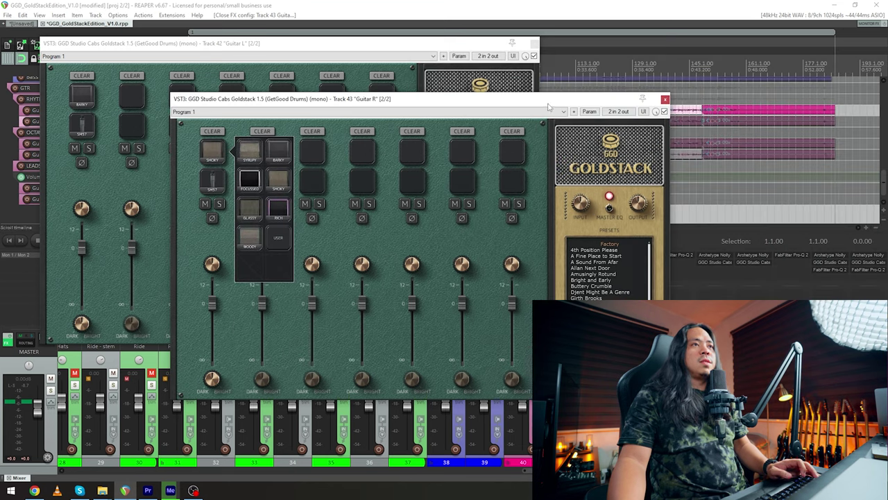
pyautogui.click(664, 99)
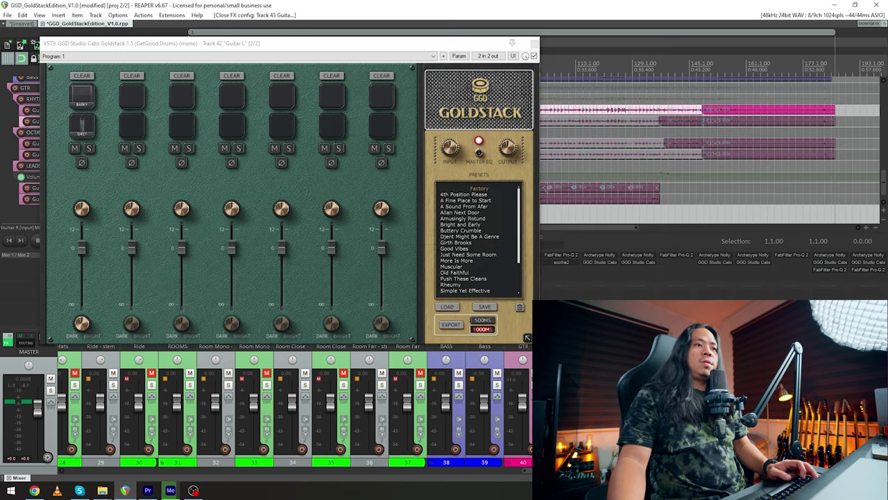
# Step: Solo Guitar R together with Guitar L, close the remaining plugin window and play both from 7.1.00
pyautogui.press('F6')
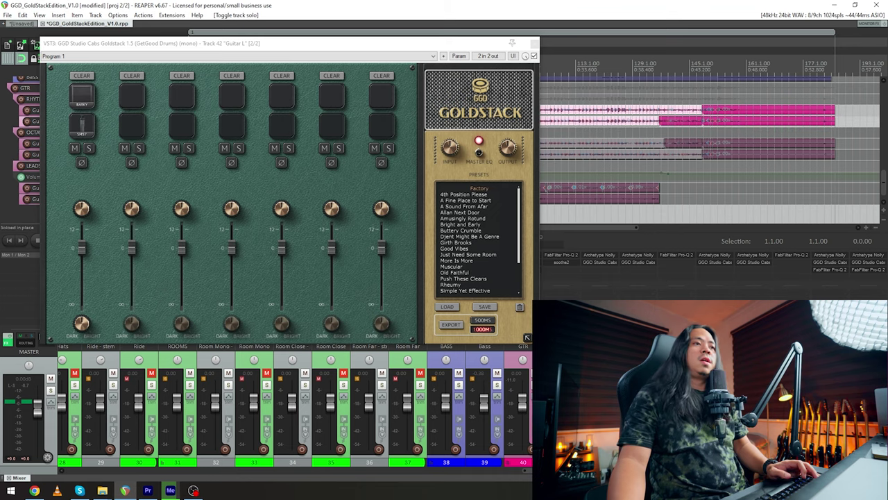
pyautogui.click(534, 44)
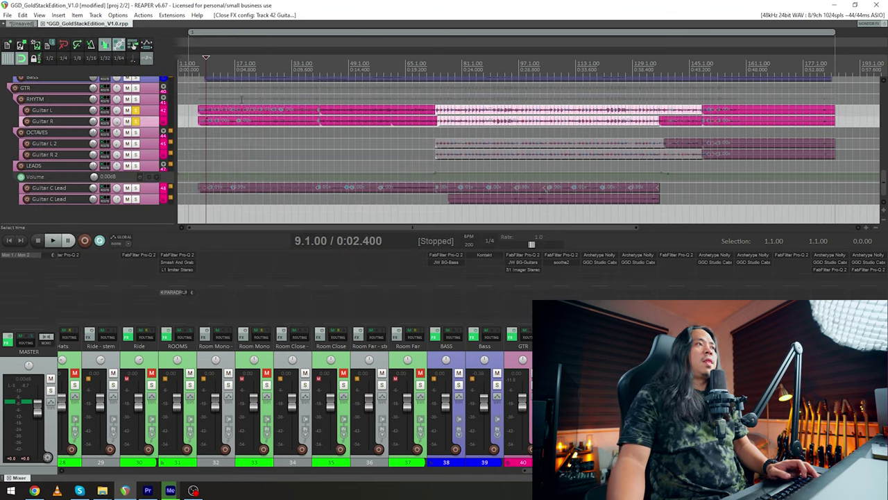
pyautogui.press('space')
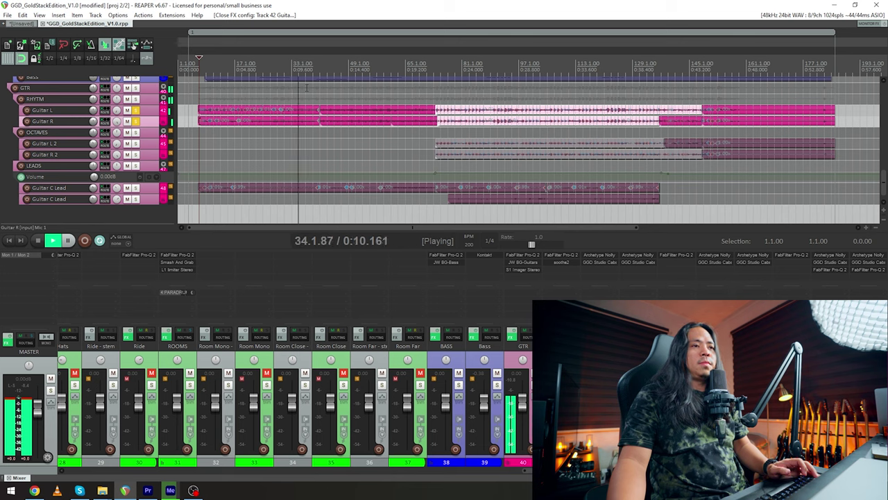
pyautogui.press('space')
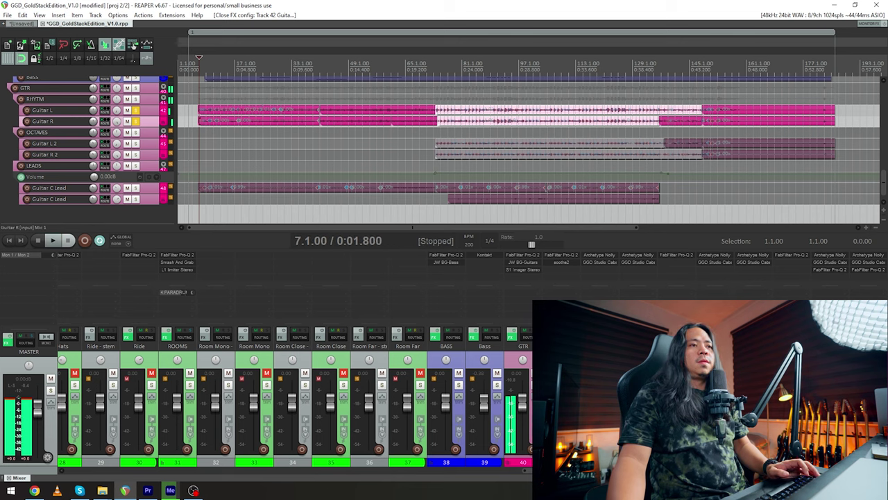
# Step: Unsolo Guitar R and play back Guitar L alone from 7.1.00
pyautogui.press('s')
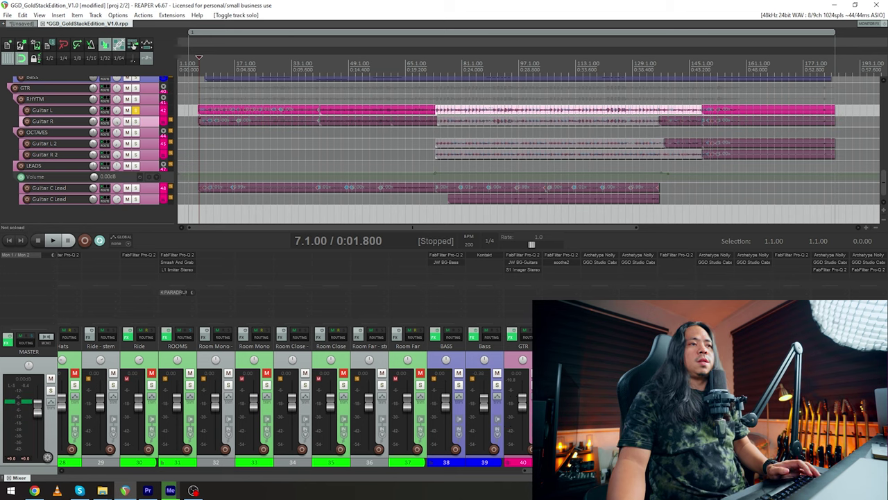
pyautogui.press('space')
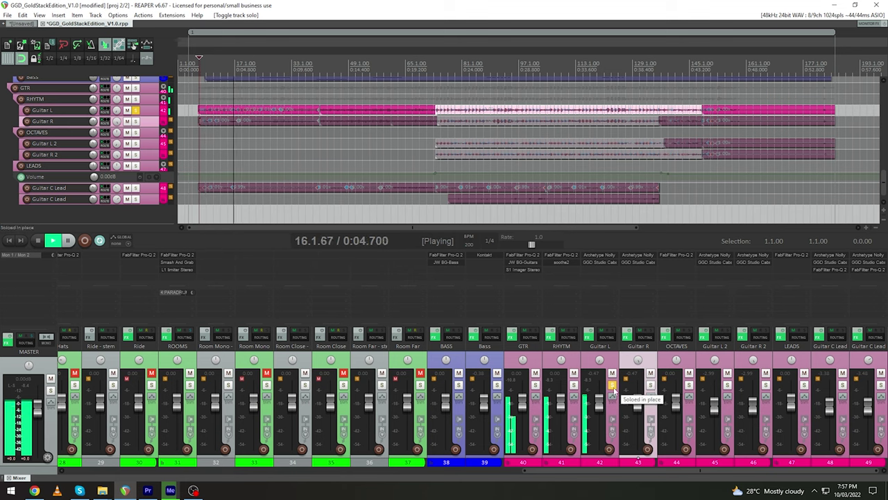
pyautogui.press('space')
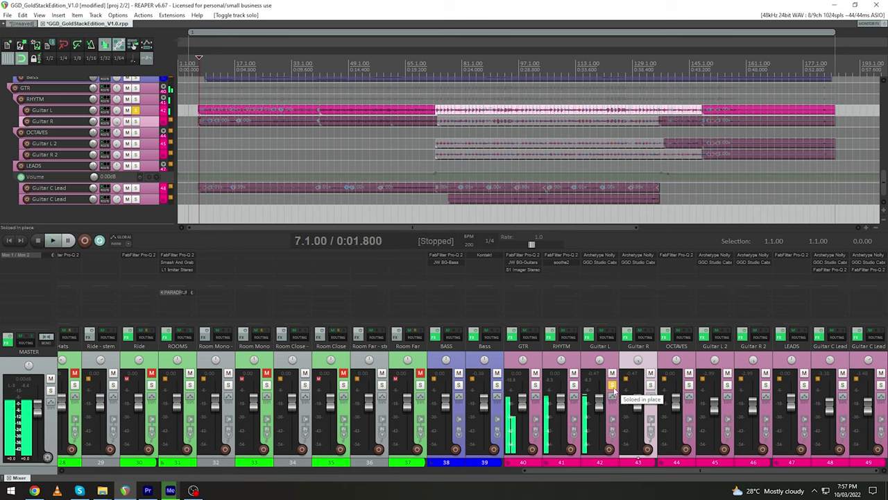
# Step: Switch the solo from Guitar L to Guitar R and play it back from 7.1.00
pyautogui.click(612, 386)
pyautogui.click(651, 385)
pyautogui.press('space')
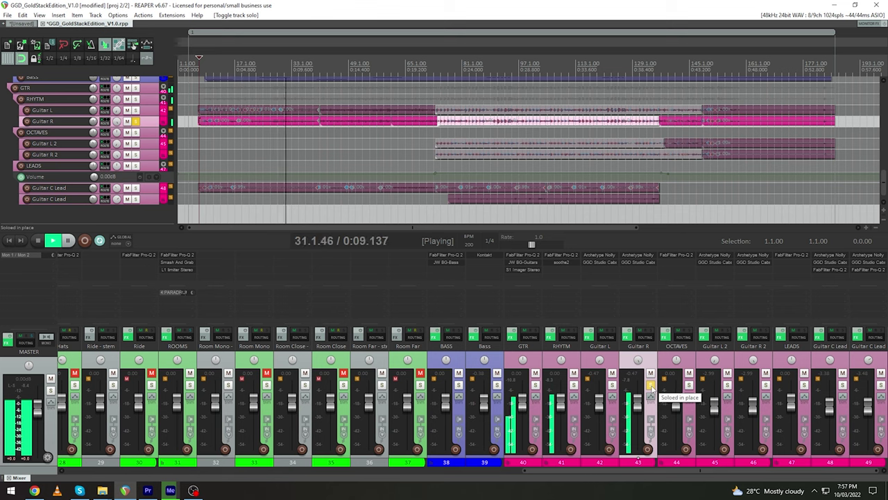
pyautogui.press('space')
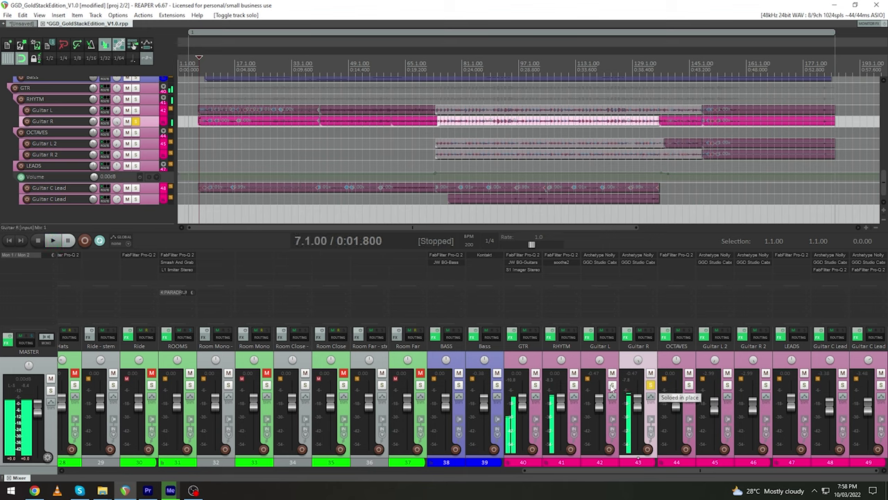
# Step: Solo Guitar L in addition to Guitar R and play both rhythm tracks back from 7.1.00
pyautogui.click(611, 387)
pyautogui.press('space')
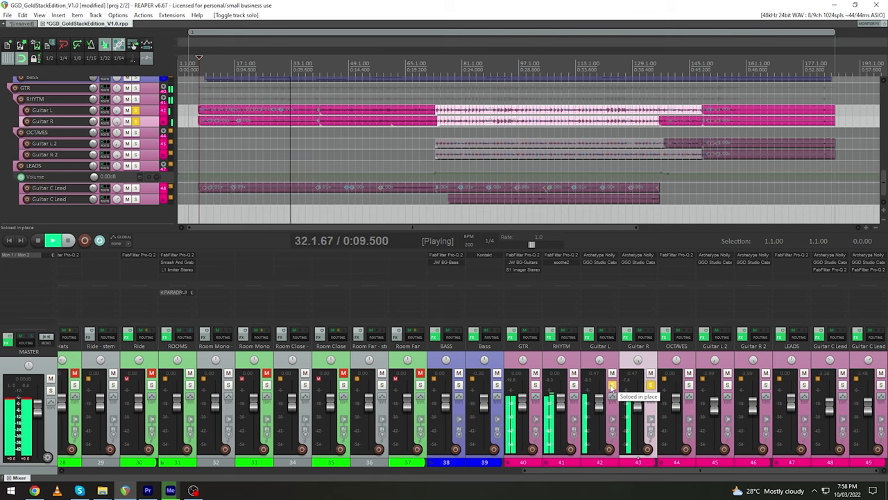
pyautogui.press('space')
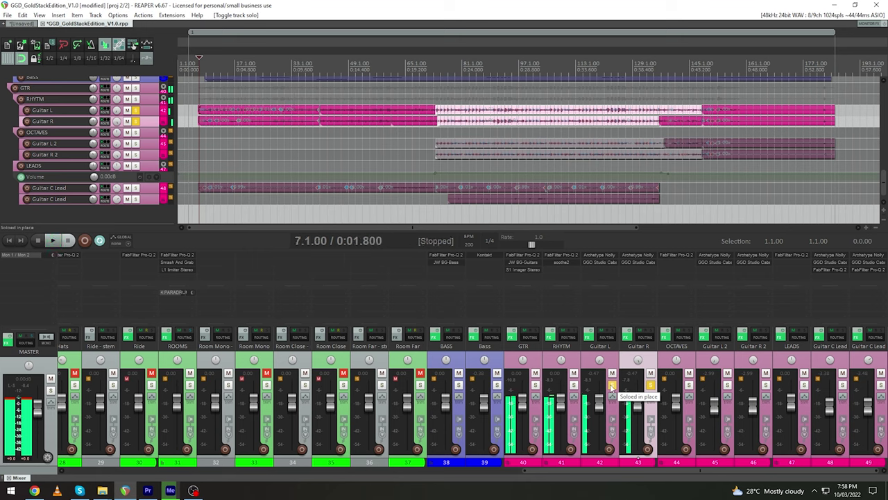
# Step: Bypass the effects on the GTR and RHYTM buses and play both soloed guitars from 7.1.00
pyautogui.click(512, 335)
pyautogui.press('space')
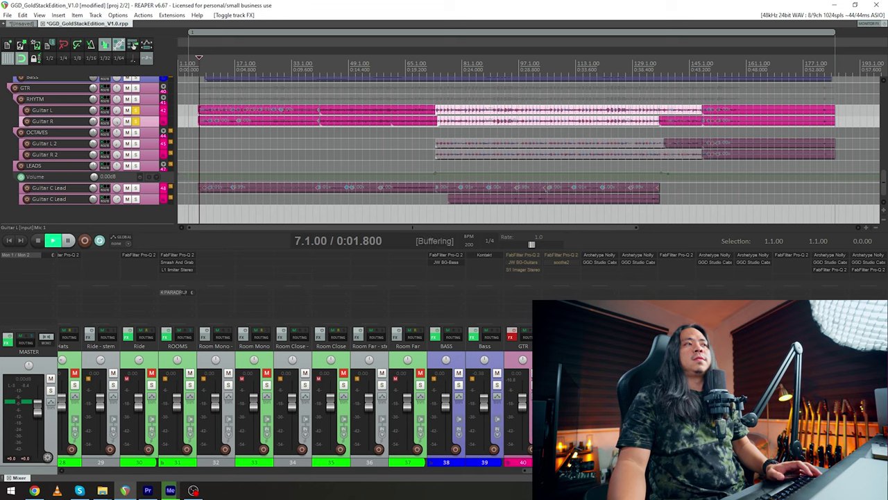
pyautogui.press('space')
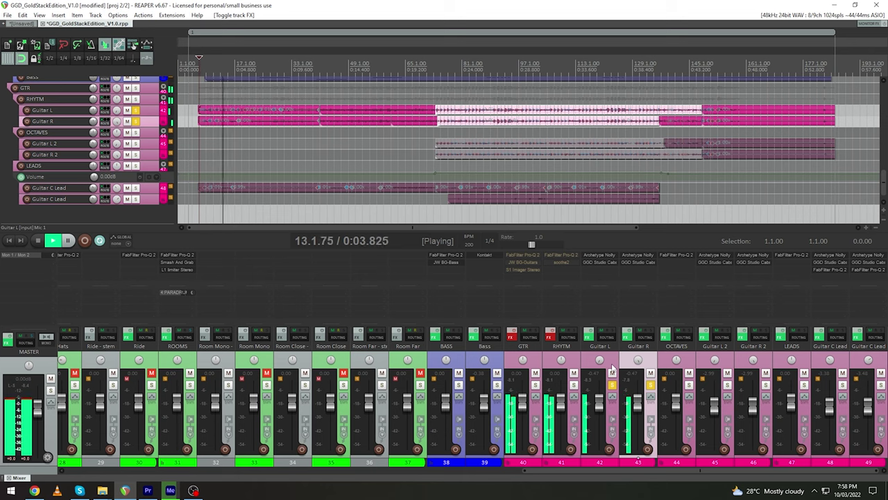
# Step: Toggle the solos of Guitar R and Guitar L during playback to compare each side alone with both together
pyautogui.click(652, 387)
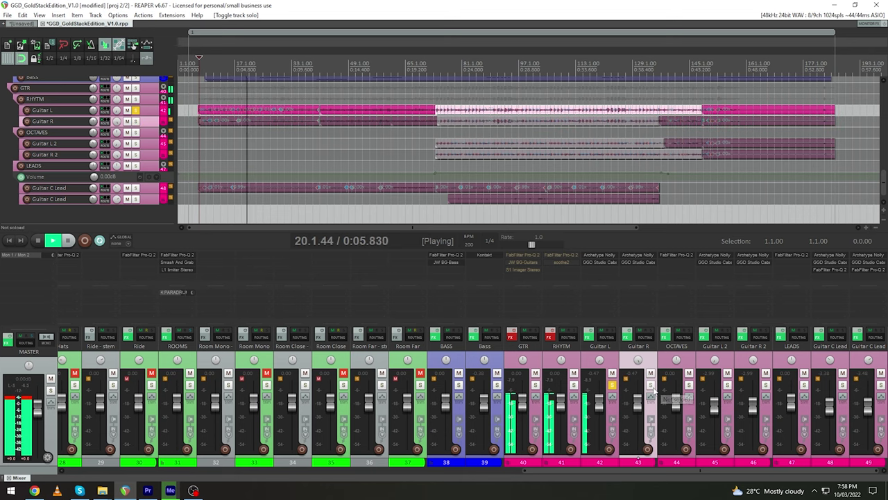
pyautogui.click(651, 386)
pyautogui.click(650, 385)
pyautogui.click(651, 386)
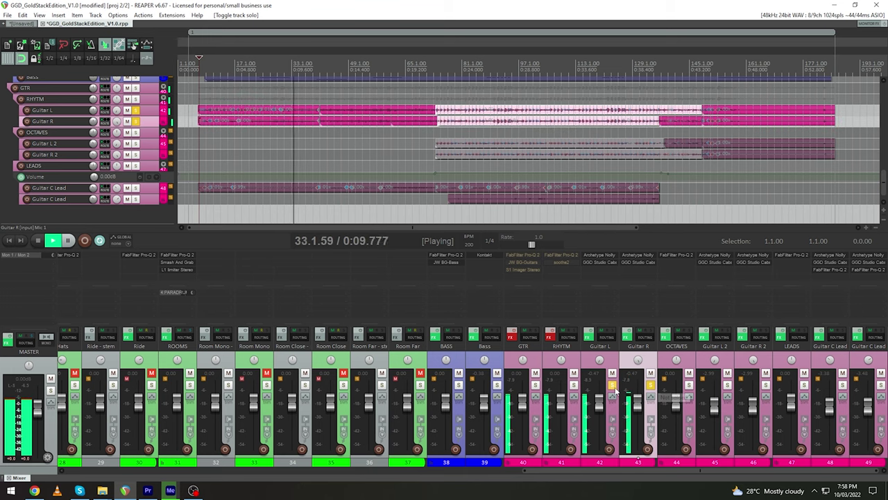
pyautogui.click(612, 385)
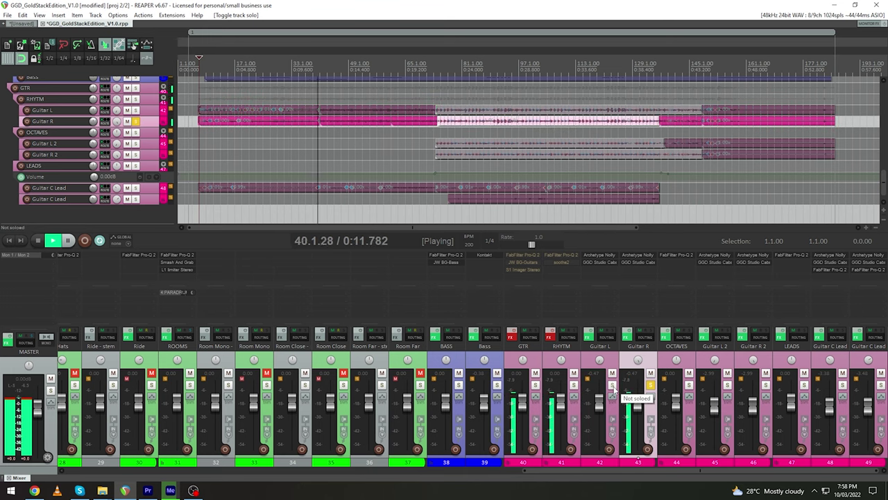
pyautogui.click(613, 386)
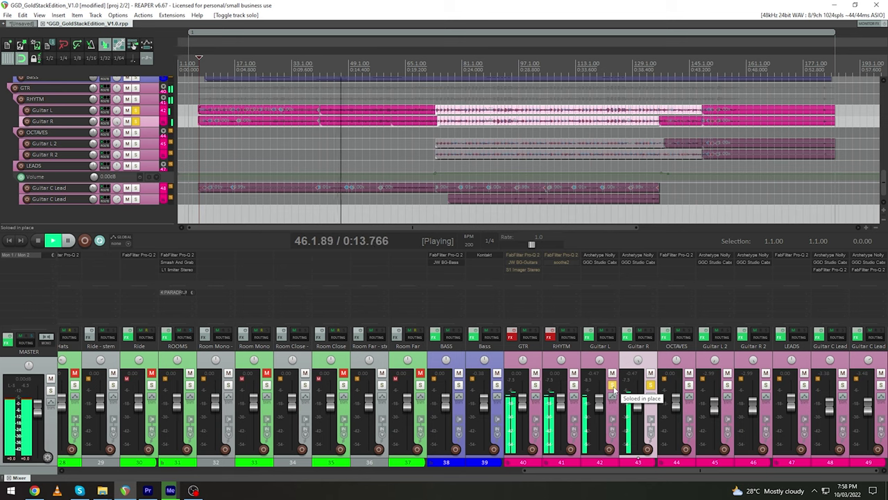
# Step: Re-enable the GTR and RHYTM bus effects and clear the guitar solos to hear the full mix
pyautogui.click(512, 335)
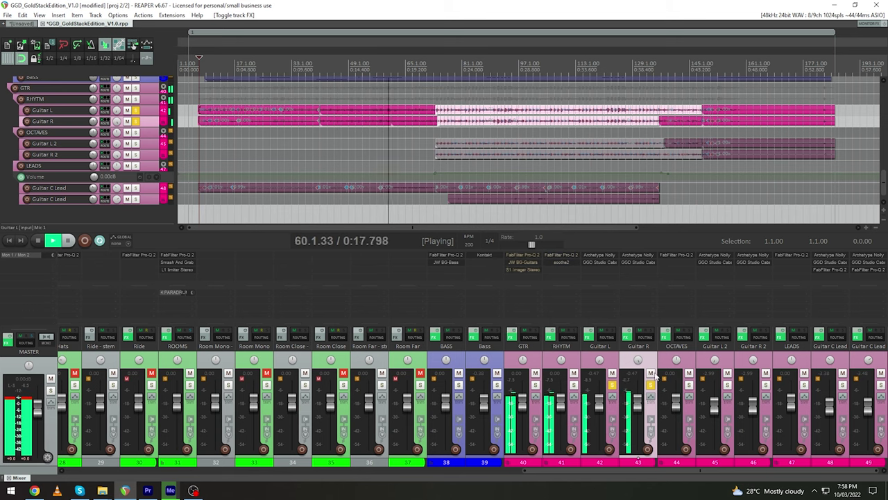
pyautogui.click(612, 386)
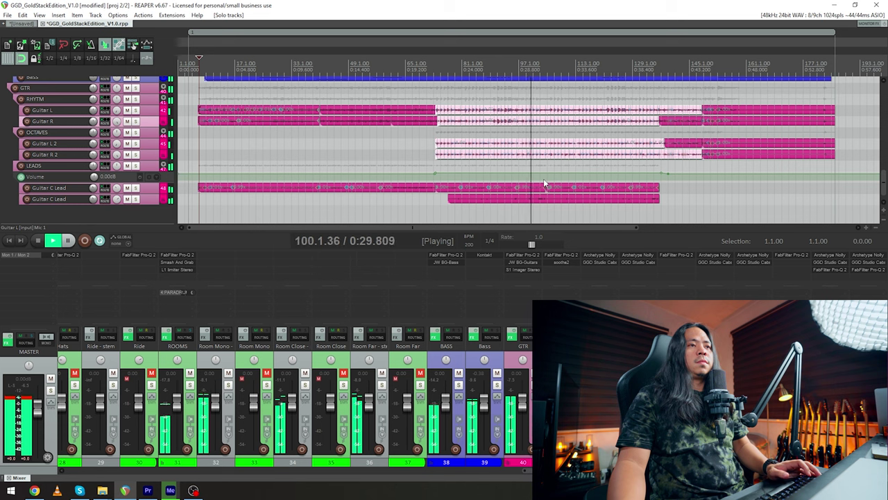
pyautogui.press('space')
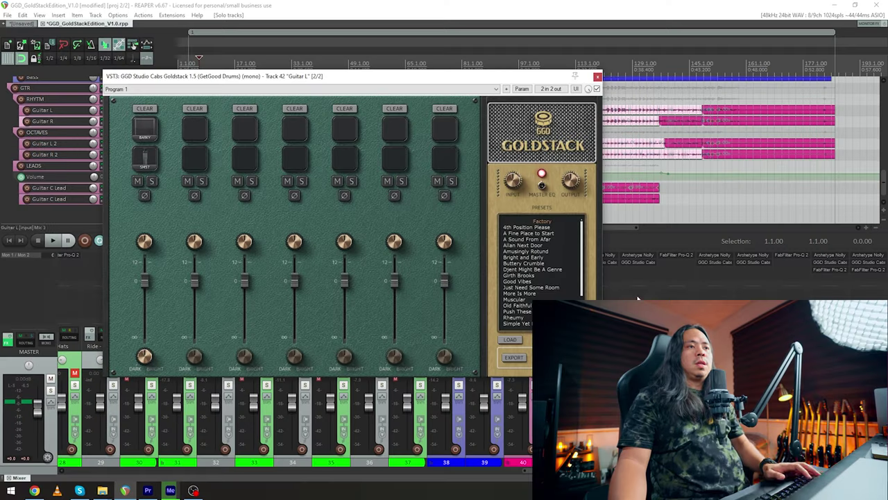
# Step: Add the GGD Studio Cabs Cali plugin to the new track 43 and compare its interface with Guitar L's Goldstack window
pyautogui.moveTo(511, 110); pyautogui.dragTo(411, 59)
pyautogui.click(606, 271)
pyautogui.write('cali')
pyautogui.press('Return')
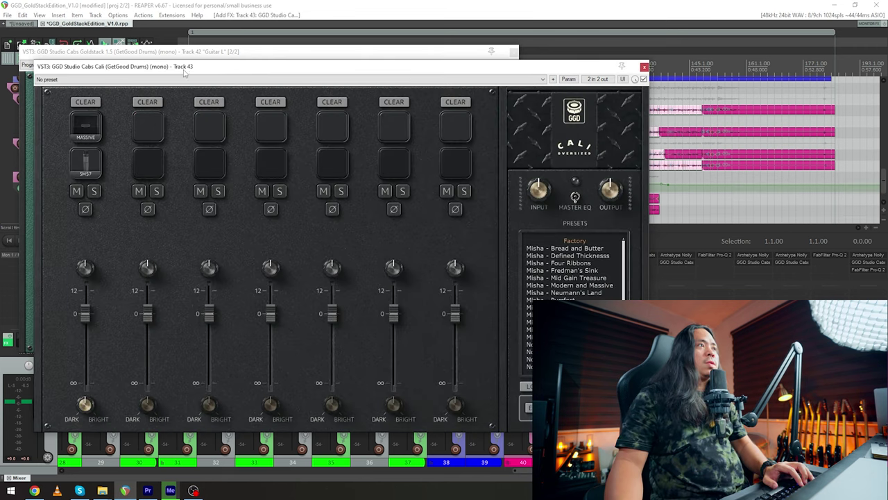
pyautogui.moveTo(188, 72); pyautogui.dragTo(380, 95)
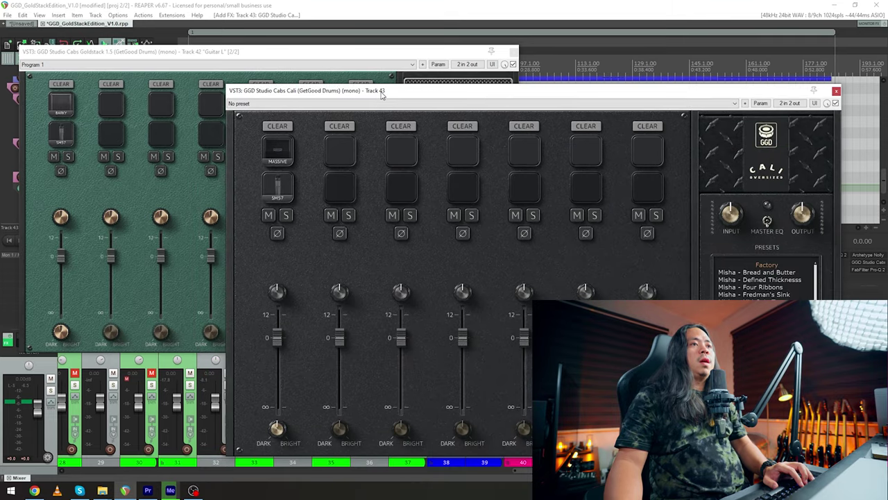
pyautogui.moveTo(455, 97); pyautogui.dragTo(324, 58)
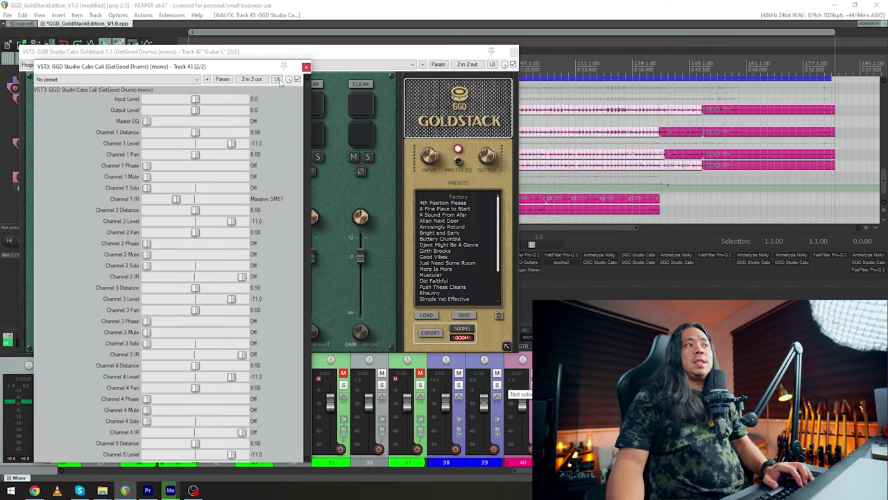
pyautogui.click(277, 79)
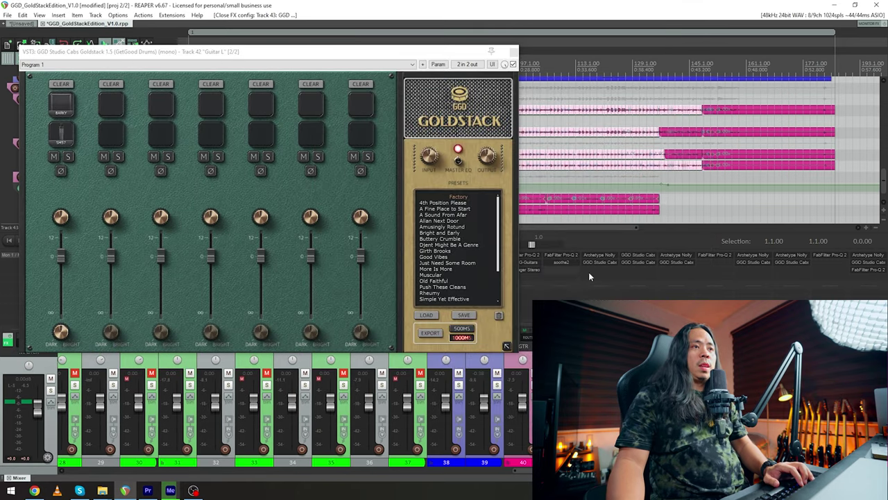
# Step: Add Studio Cabs Zilla to track 43 to view its interface, and remove the Cali and Zilla plugins from the track
pyautogui.click(638, 273)
pyautogui.doubleClick(219, 258)
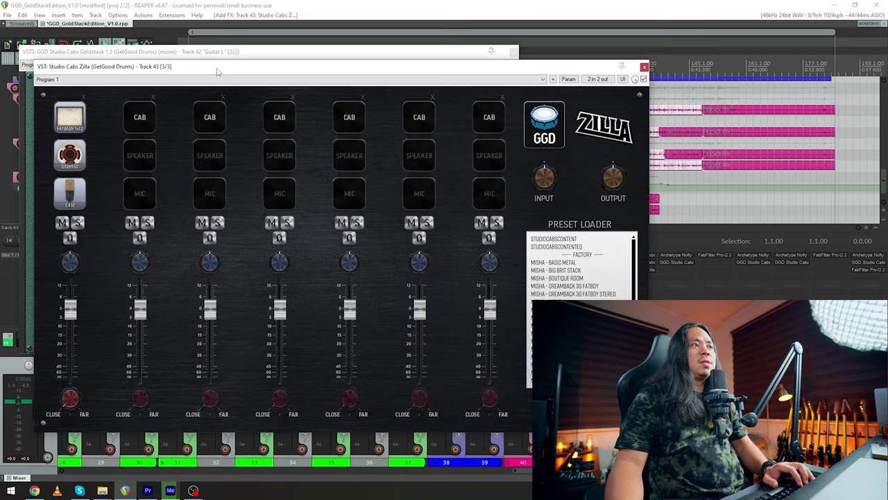
pyautogui.moveTo(218, 71); pyautogui.dragTo(358, 70)
pyautogui.click(783, 66)
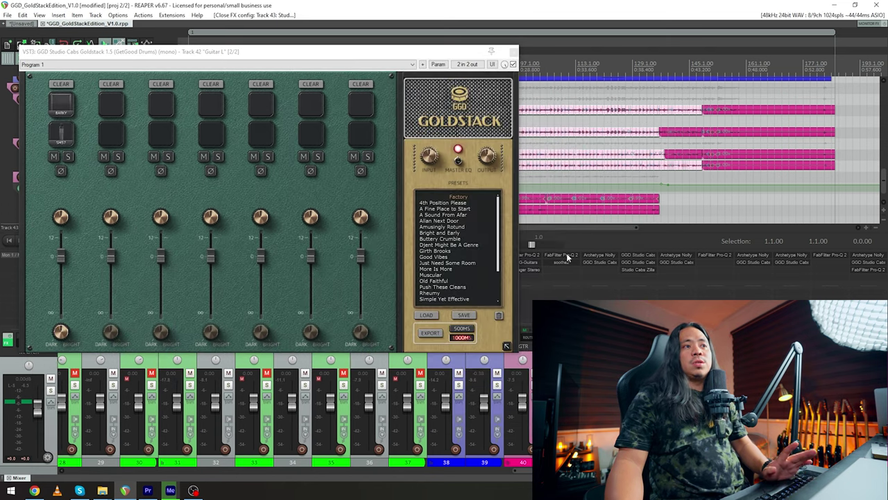
pyautogui.keyDown('alt'); pyautogui.click(652, 271); pyautogui.keyUp('alt')
# Step: Examine the cabinet and microphone choices available in Guitar L's Goldstack plugin
pyautogui.moveTo(389, 55); pyautogui.dragTo(420, 64)
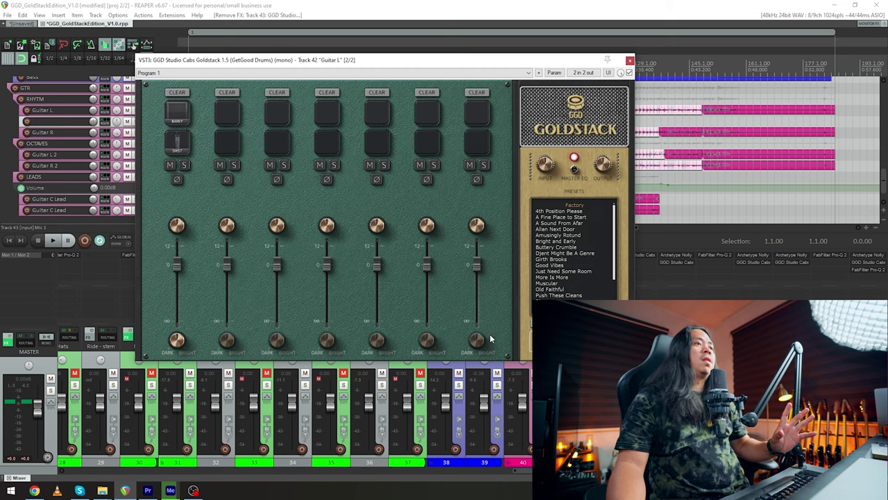
pyautogui.click(225, 117)
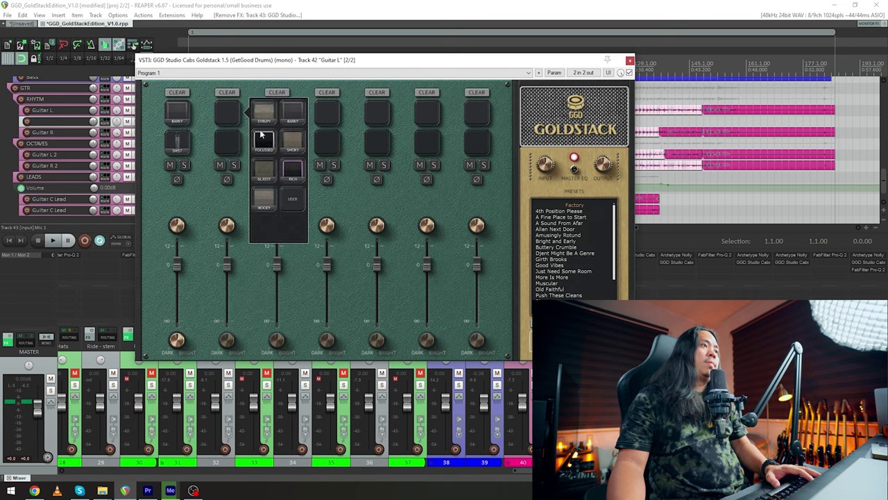
pyautogui.moveTo(501, 59); pyautogui.dragTo(420, 52)
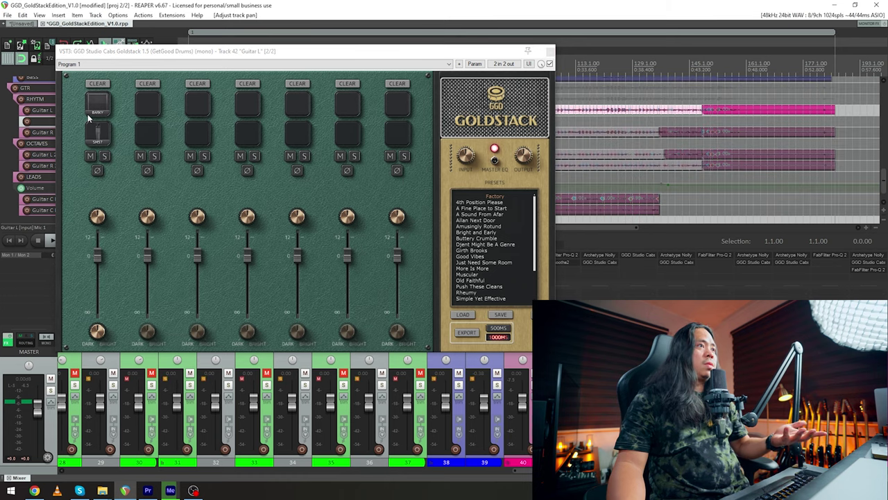
pyautogui.click(102, 105)
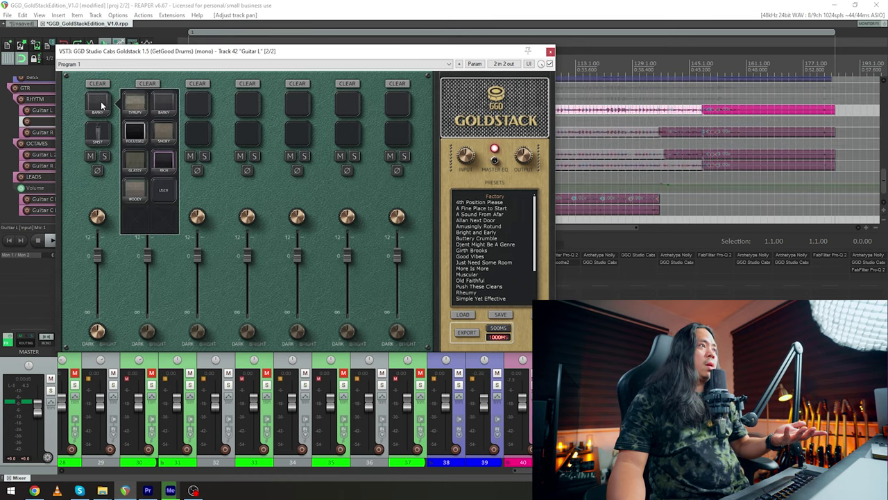
pyautogui.click(101, 106)
pyautogui.click(94, 138)
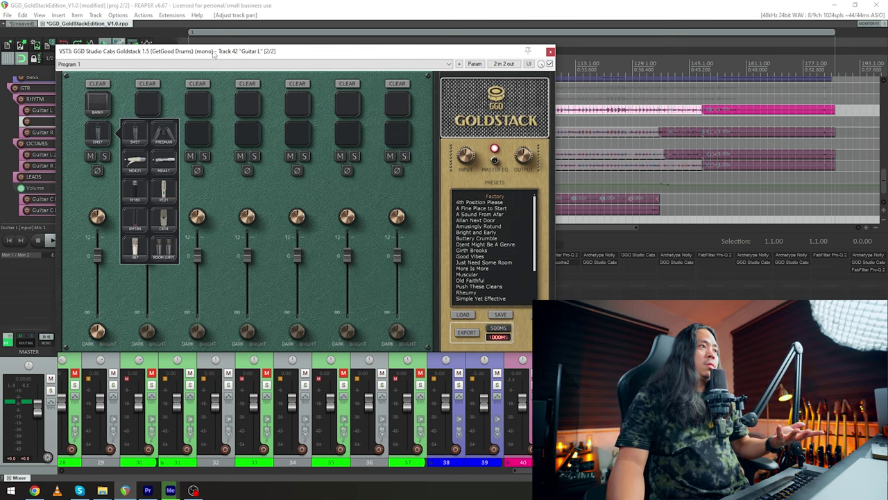
pyautogui.click(83, 184)
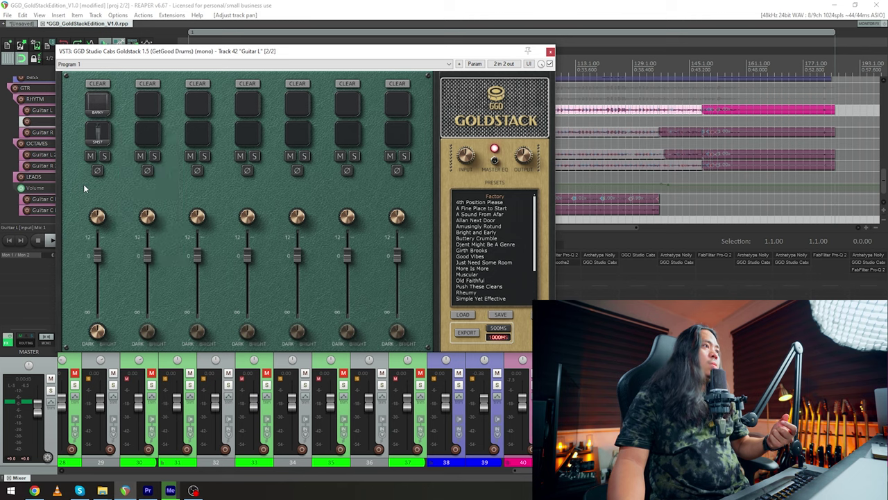
# Step: Try the pan, mute and level controls of Goldstack's first channel, returning its level fader to 0
pyautogui.click(97, 218)
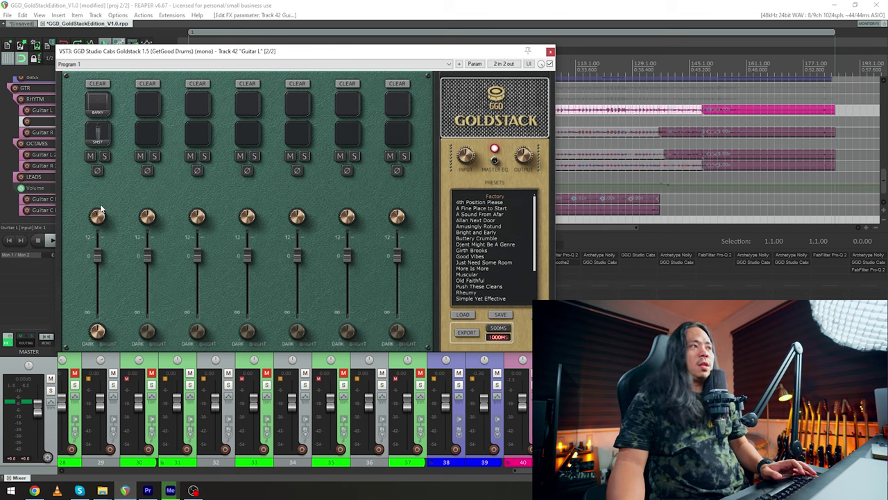
pyautogui.click(89, 157)
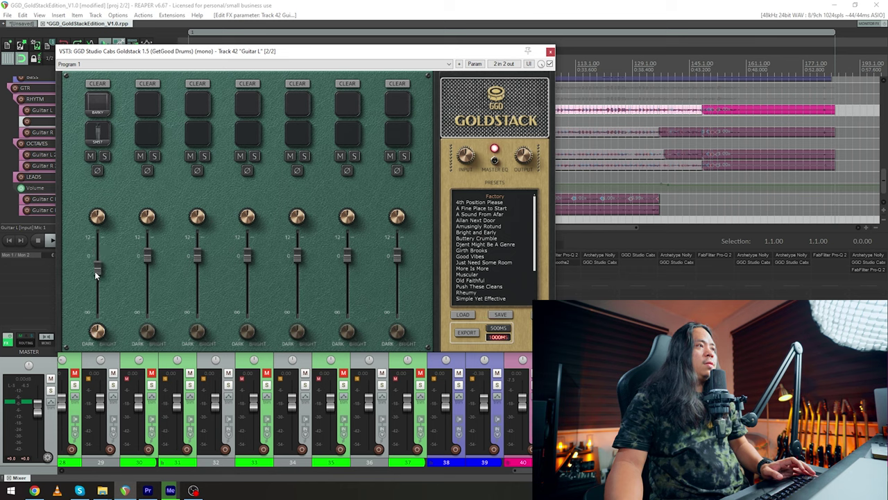
pyautogui.moveTo(96, 270); pyautogui.dragTo(97, 257)
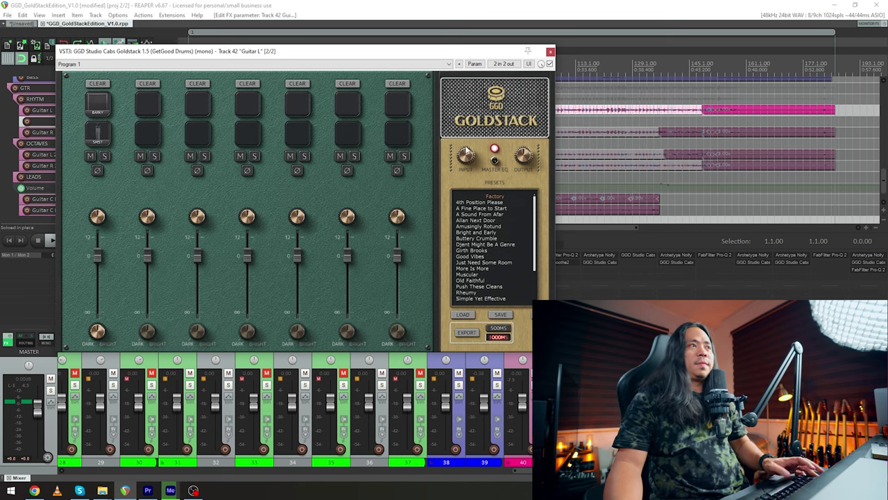
# Step: Play back the soloed Guitar L with its Goldstack window in view to check the signal levels
pyautogui.press('space')
pyautogui.moveTo(353, 54); pyautogui.dragTo(350, 105)
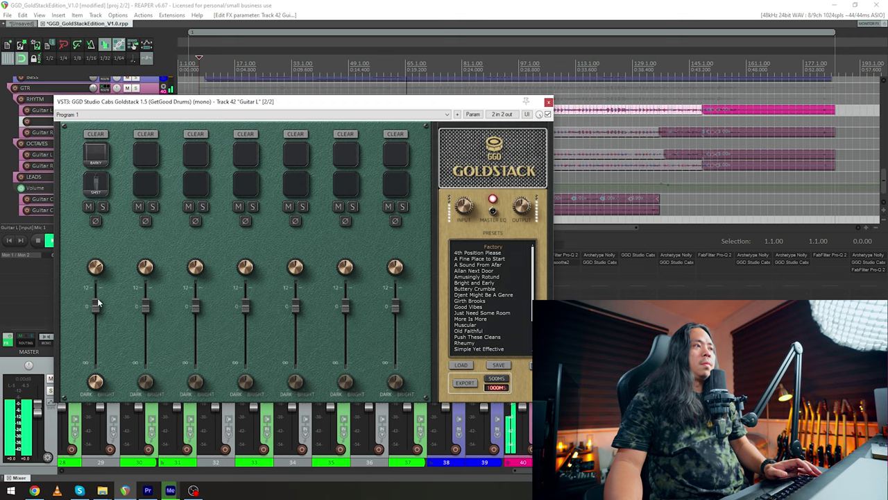
pyautogui.press('space')
pyautogui.moveTo(311, 105); pyautogui.dragTo(292, 47)
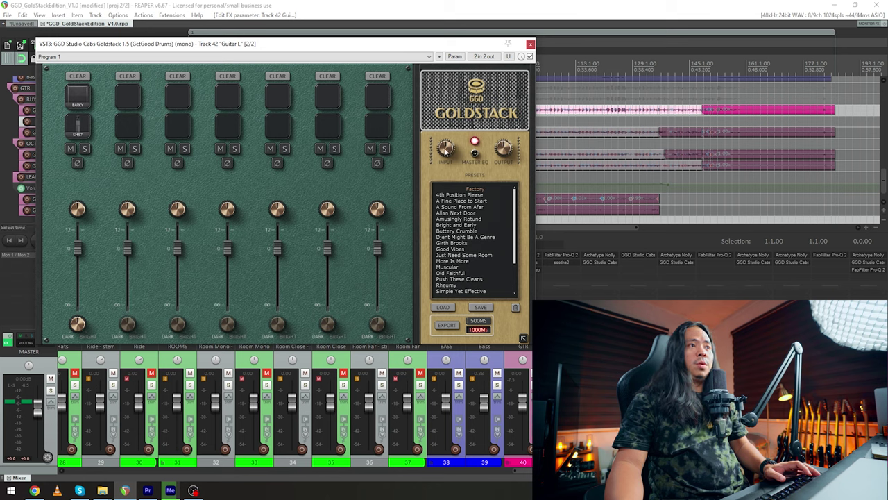
# Step: Compare Goldstack's Master EQ off and on with Guitar L playing, and look through the factory presets
pyautogui.click(473, 162)
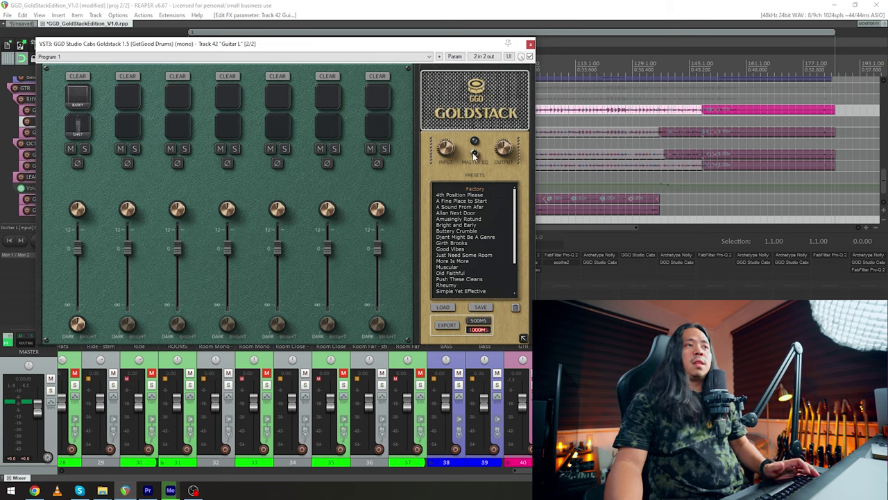
pyautogui.press('space')
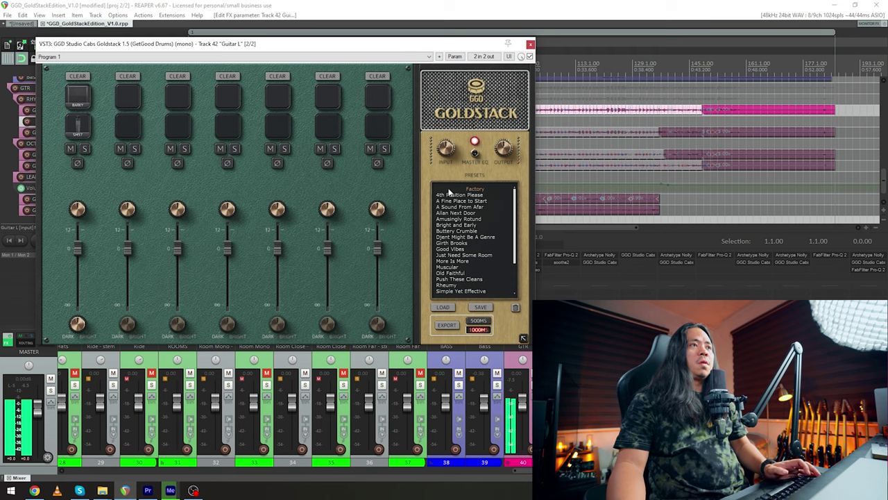
pyautogui.scroll(-3, 472, 236)
pyautogui.scroll(3, 472, 236)
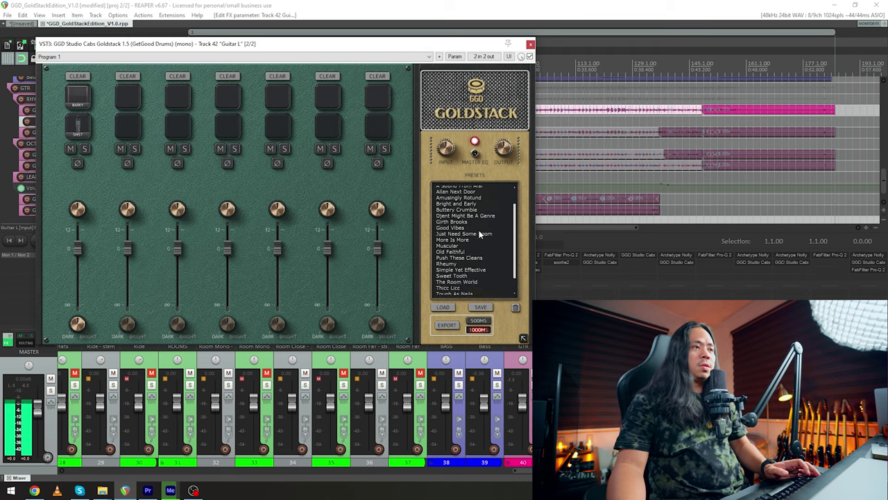
# Step: Audition the Syrupy, Focussed and Smoky cabinets in turn on Goldstack's first channel while Guitar L plays
pyautogui.click(130, 95)
pyautogui.click(77, 95)
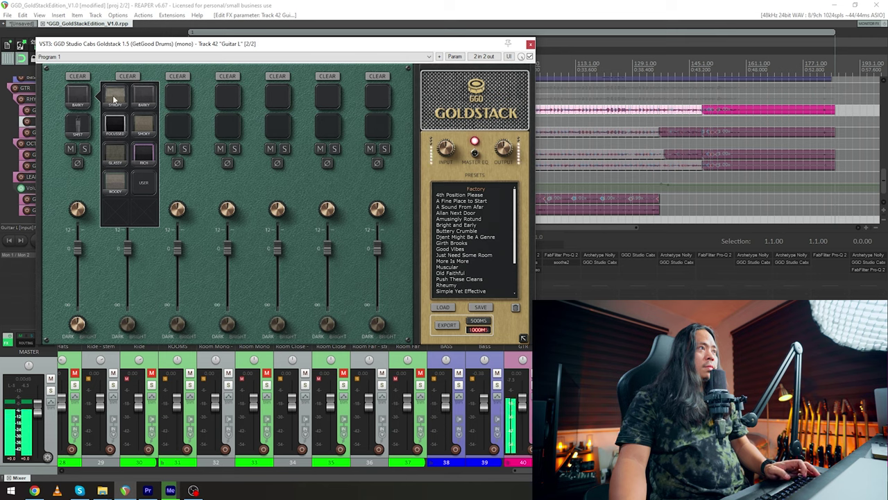
pyautogui.click(116, 96)
pyautogui.click(76, 94)
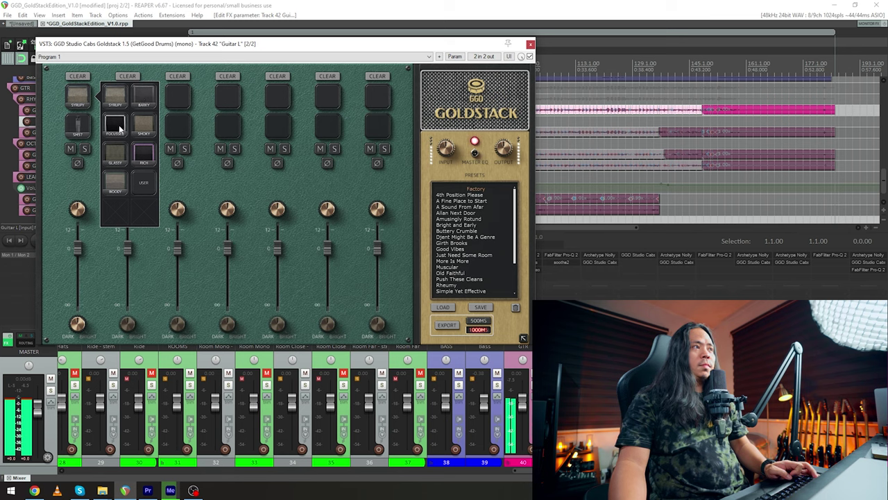
pyautogui.click(118, 126)
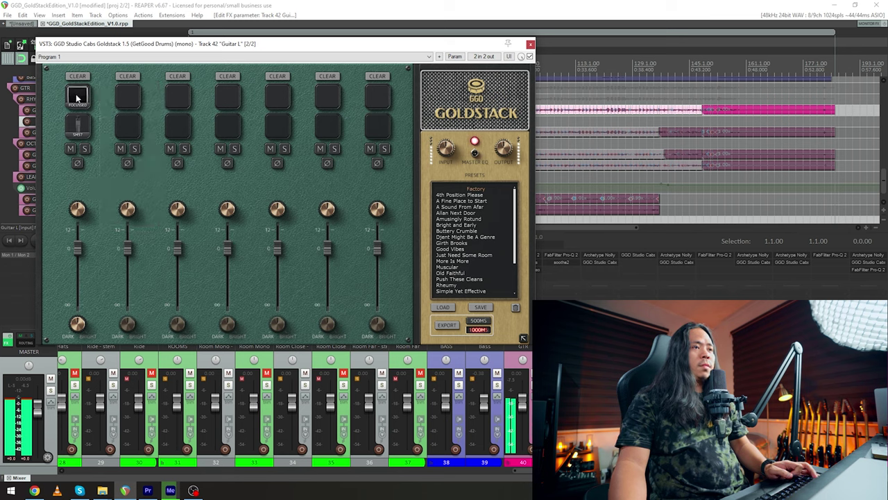
pyautogui.click(78, 98)
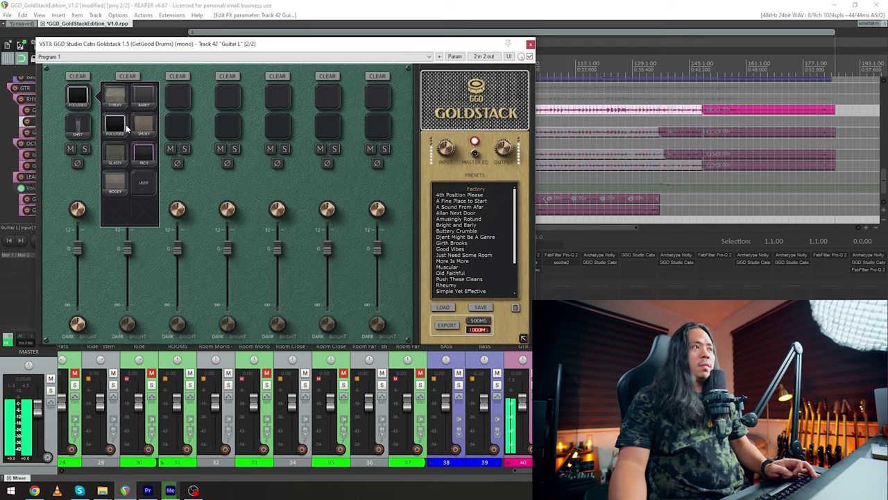
pyautogui.click(142, 127)
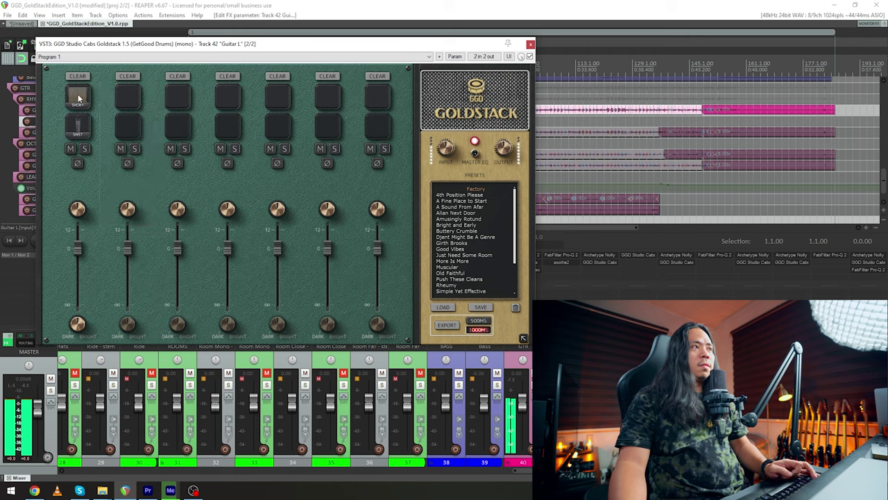
# Step: Audition the Glassy, Rich and Woody cabinets in turn on Goldstack's first channel during playback
pyautogui.click(78, 97)
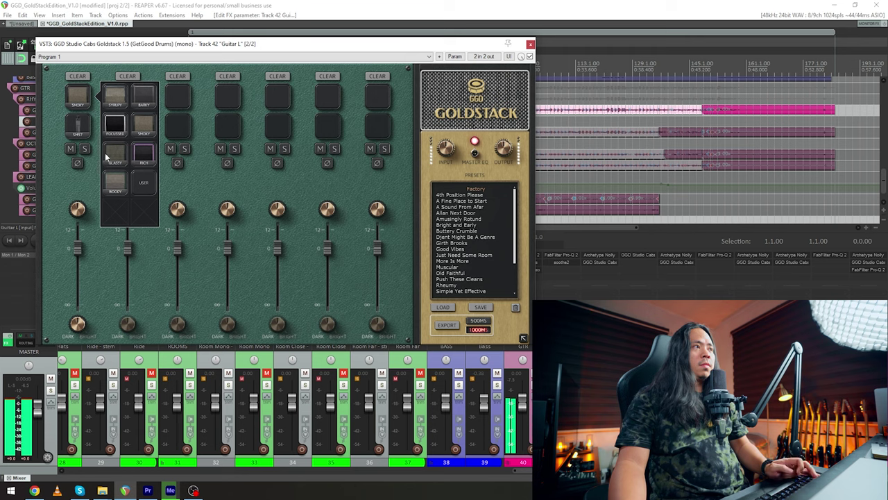
pyautogui.click(116, 154)
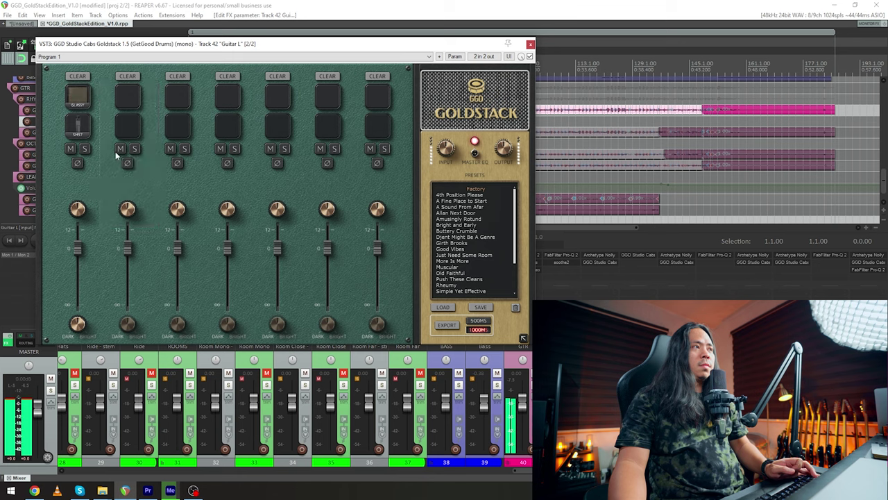
pyautogui.click(78, 98)
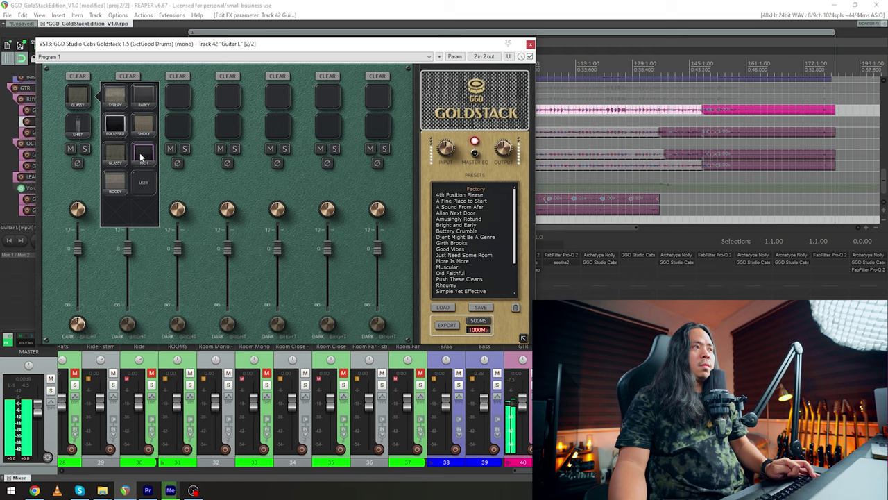
pyautogui.click(143, 155)
pyautogui.click(77, 98)
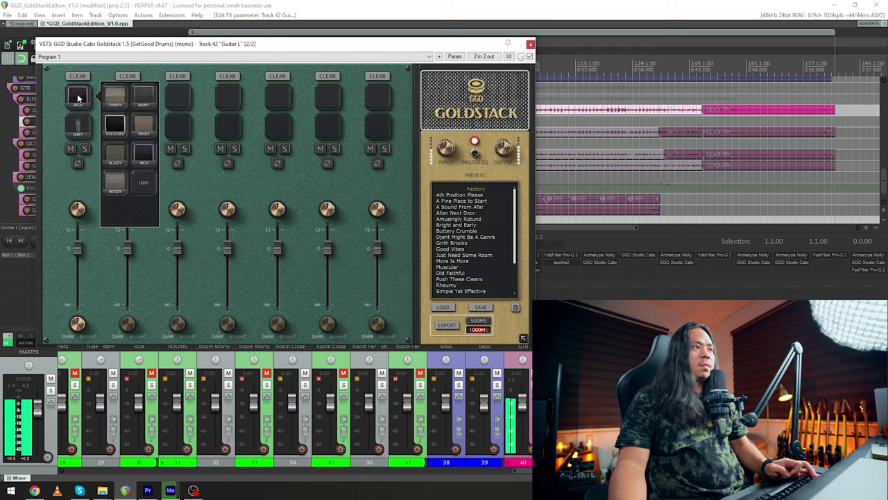
pyautogui.click(109, 191)
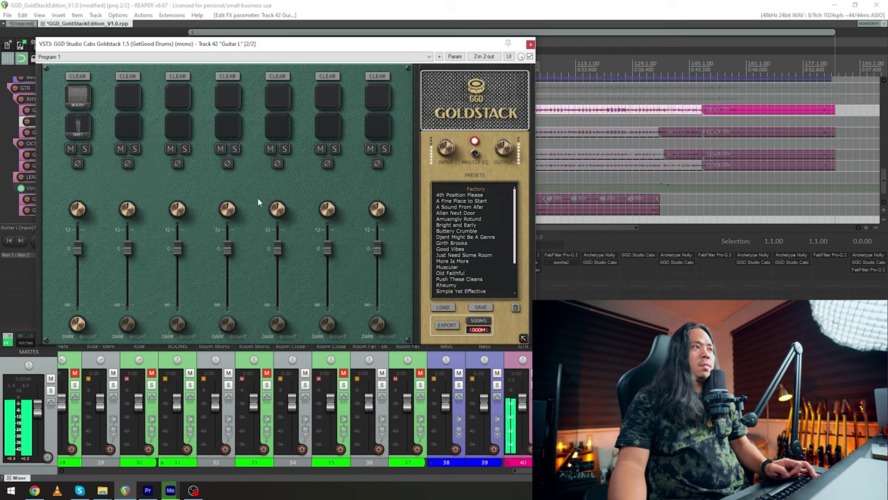
# Step: Open the User impulse response file chooser for the first channel's cabinet, close it without loading a file, and reposition the plugin window
pyautogui.click(81, 101)
pyautogui.click(147, 185)
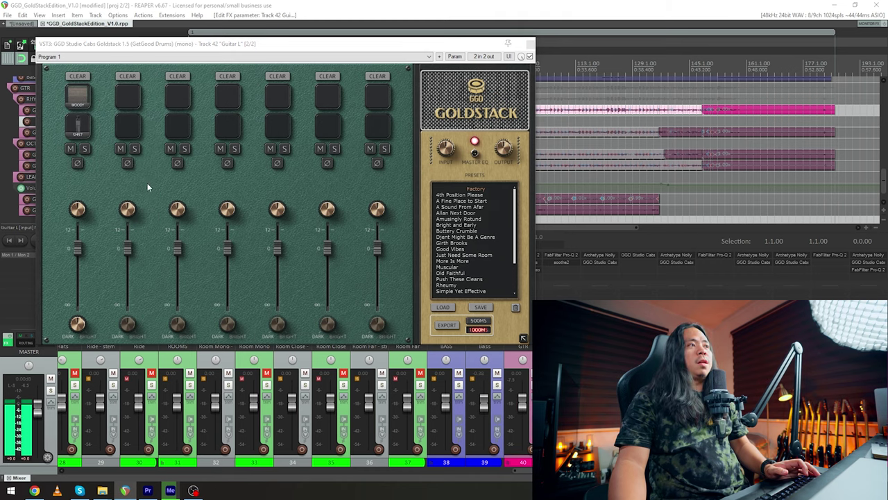
pyautogui.press('Escape')
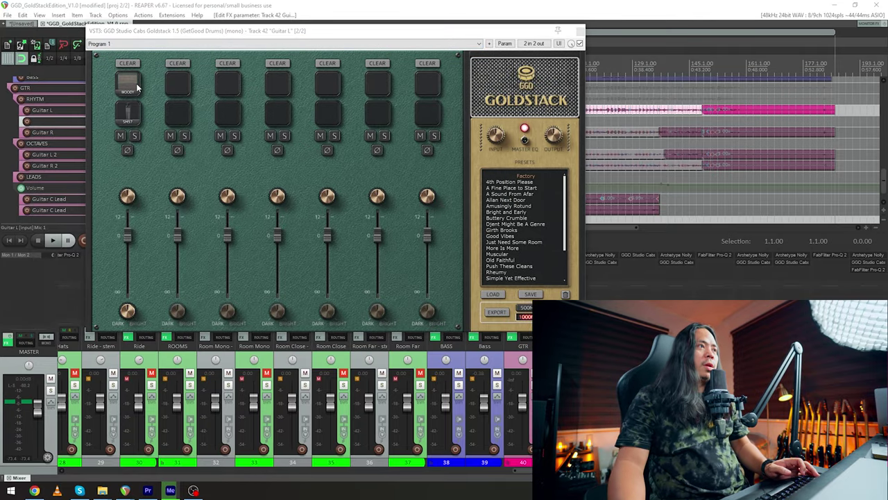
pyautogui.moveTo(296, 31); pyautogui.dragTo(368, 75)
pyautogui.moveTo(125, 490)
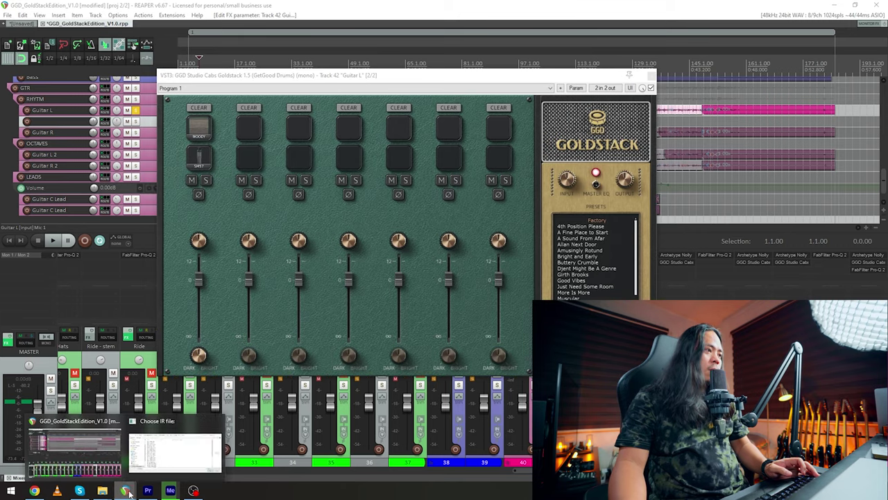
pyautogui.click(177, 444)
pyautogui.press('Escape')
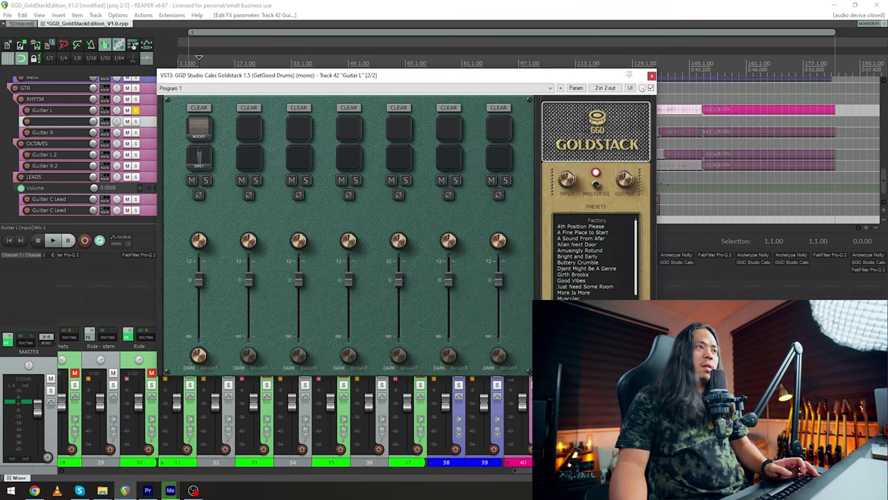
pyautogui.moveTo(425, 76); pyautogui.dragTo(351, 93)
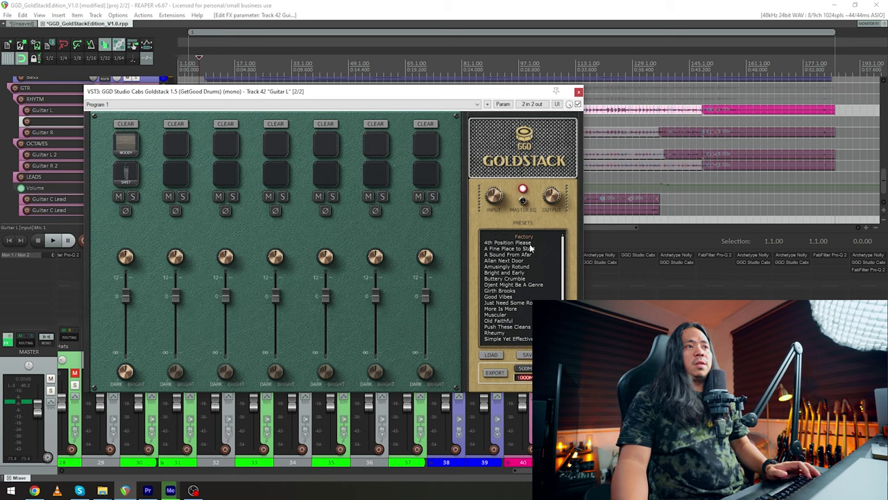
# Step: Play Guitar L and audition the factory presets in order from 4th Position Please through Amusingly Rotund
pyautogui.press('space')
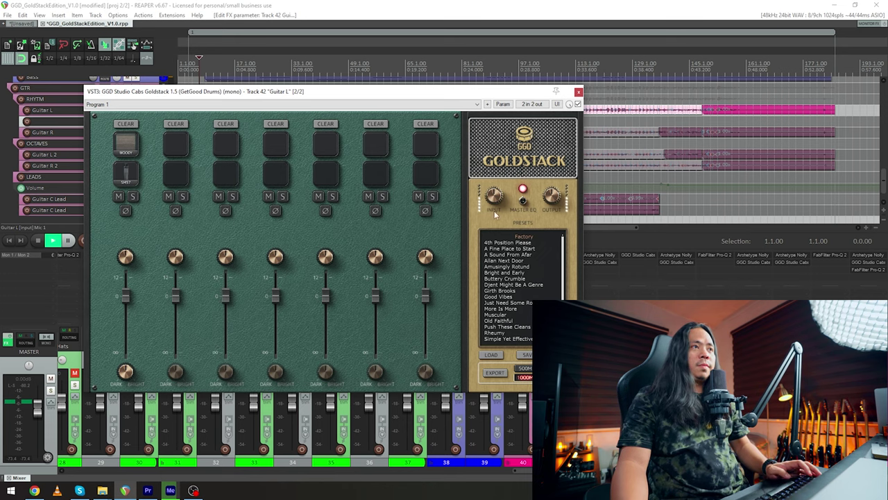
pyautogui.click(527, 246)
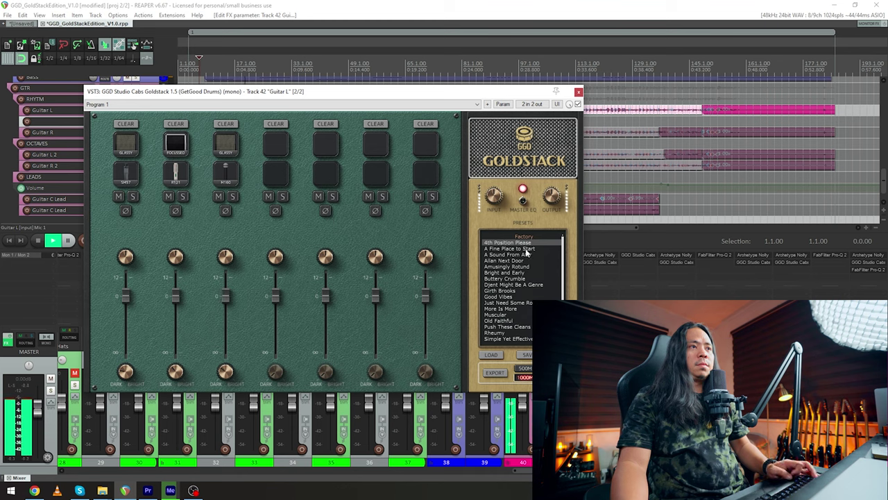
pyautogui.click(525, 248)
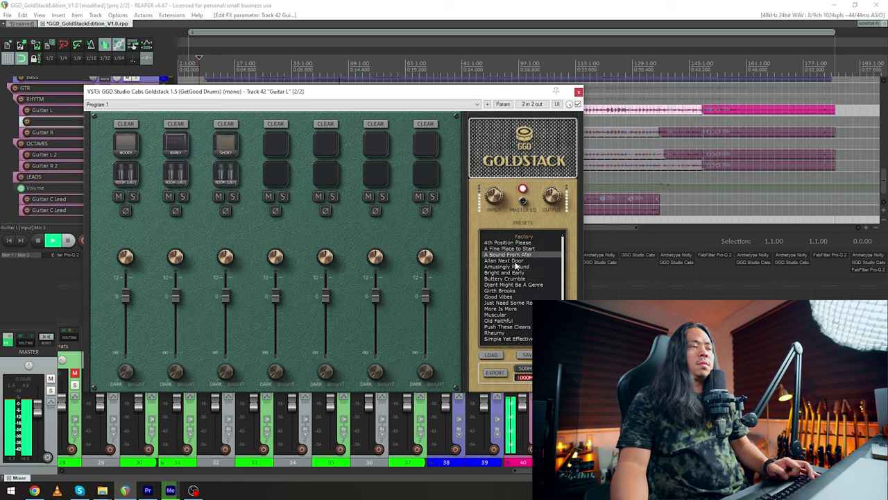
pyautogui.click(515, 261)
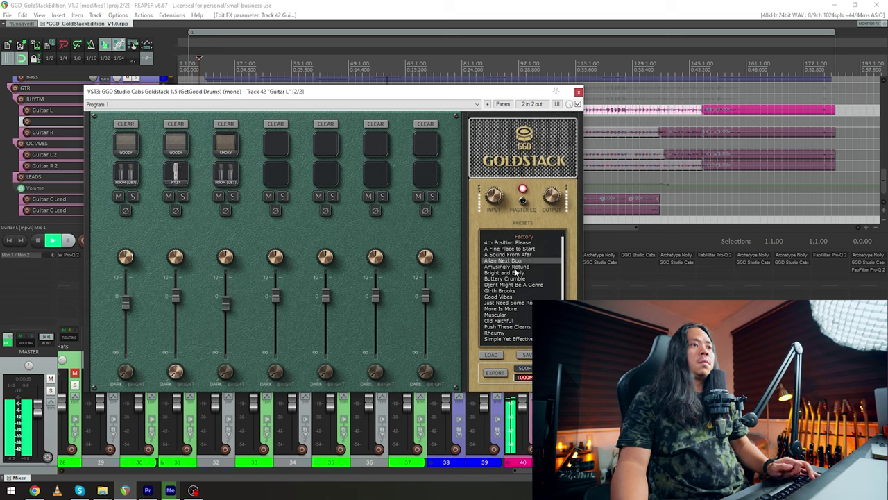
pyautogui.click(514, 268)
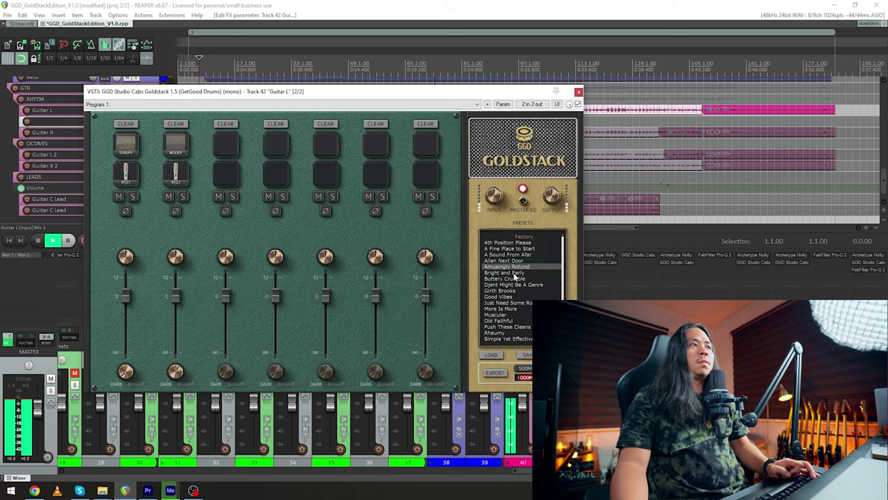
# Step: Audition the factory presets Bright and Early, Buttery Crumble, Djent Might Be A Genre and Girth Brooks during playback, ending on Good Vibes
pyautogui.click(514, 273)
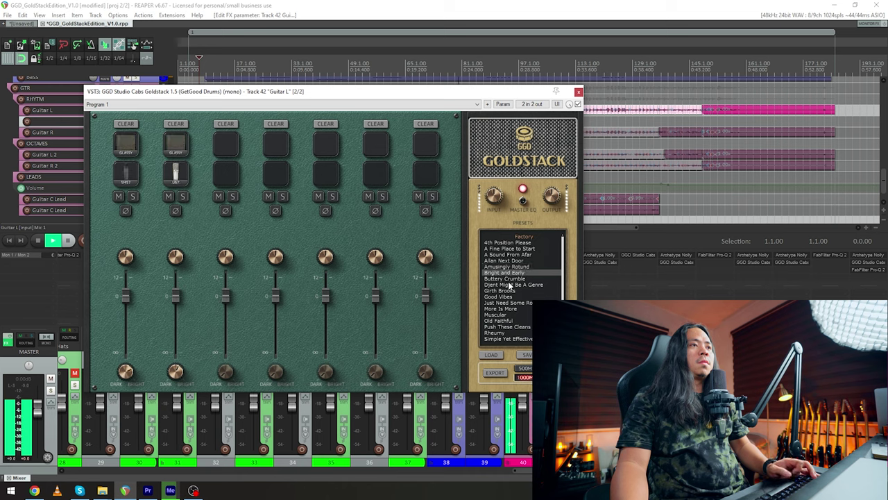
pyautogui.click(510, 279)
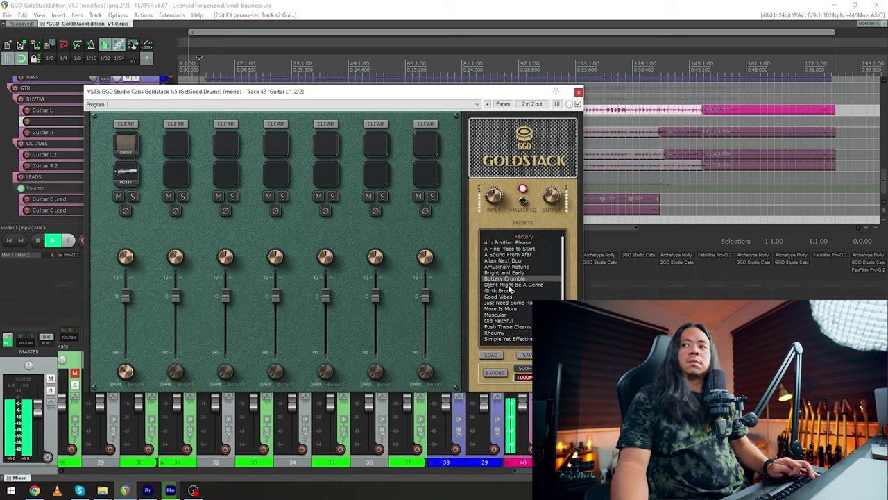
pyautogui.click(512, 284)
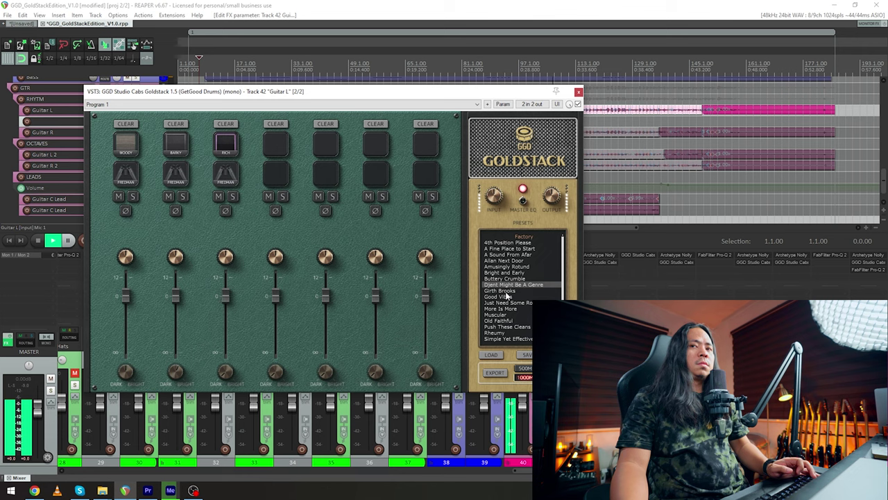
pyautogui.click(505, 291)
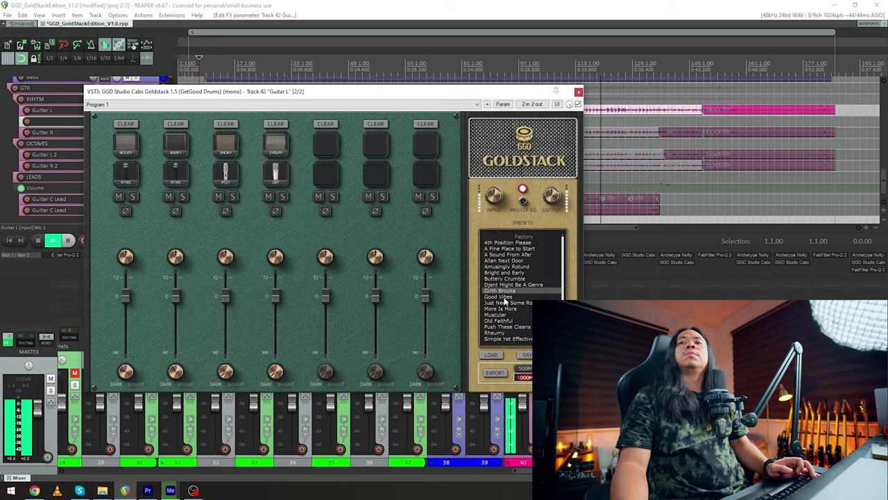
pyautogui.click(504, 297)
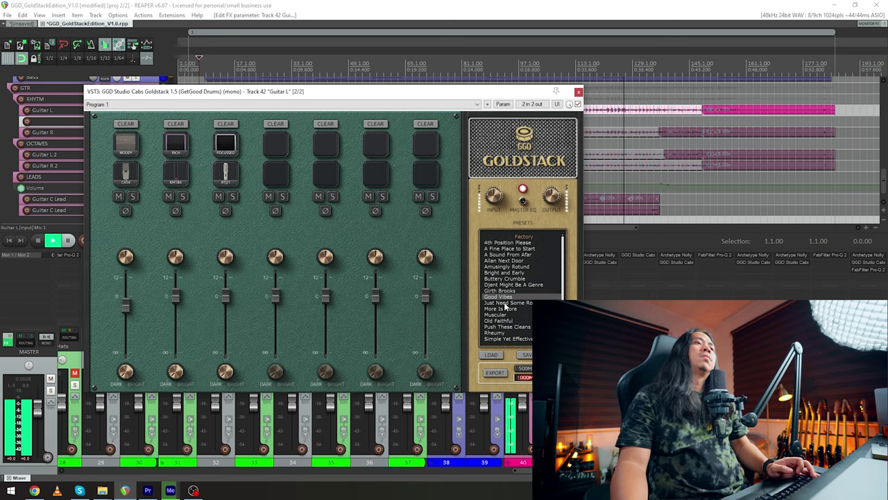